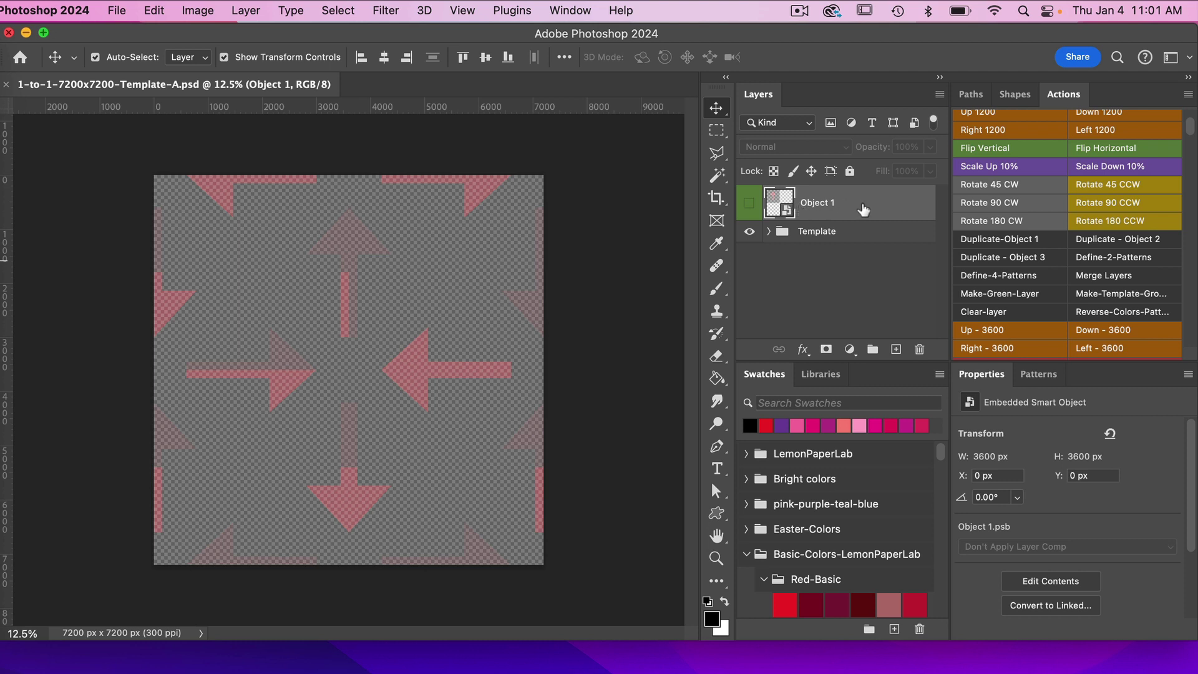
Step: Look through the Object 1 smart object copies inside the Template group
{"action": "left_click", "coordinate": [770, 232]}
{"action": "scroll", "coordinate": [867, 287], "scroll_direction": "down", "scroll_amount": 3}
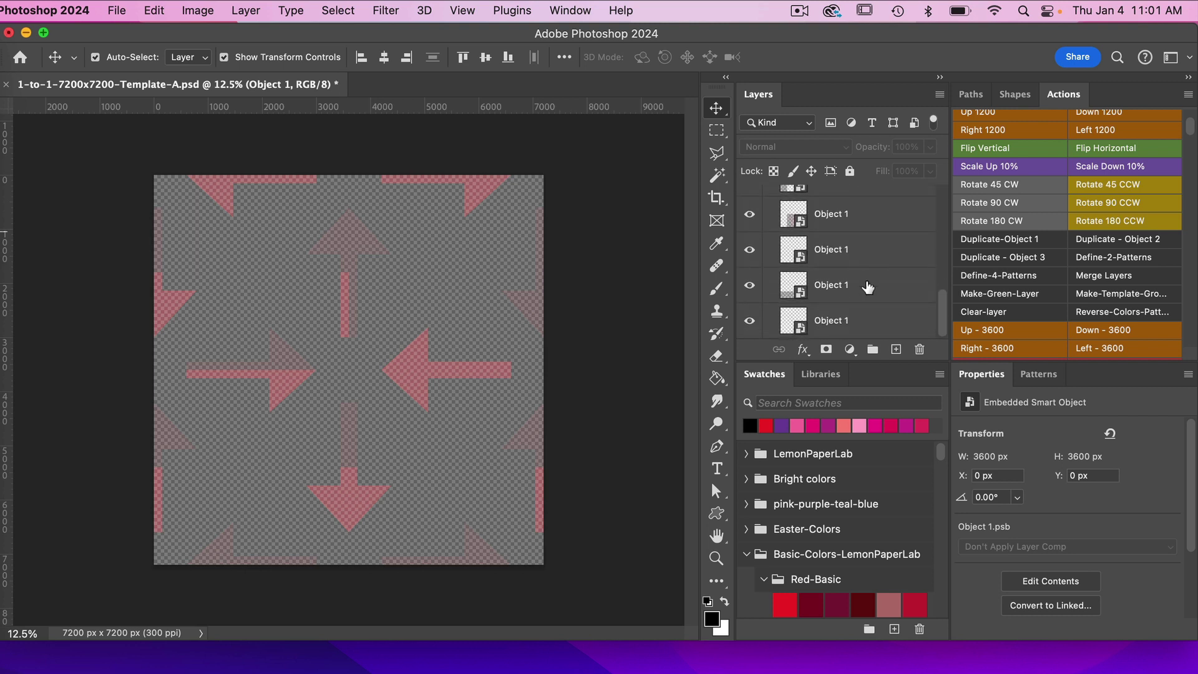
{"action": "scroll", "coordinate": [867, 287], "scroll_direction": "up", "scroll_amount": 3}
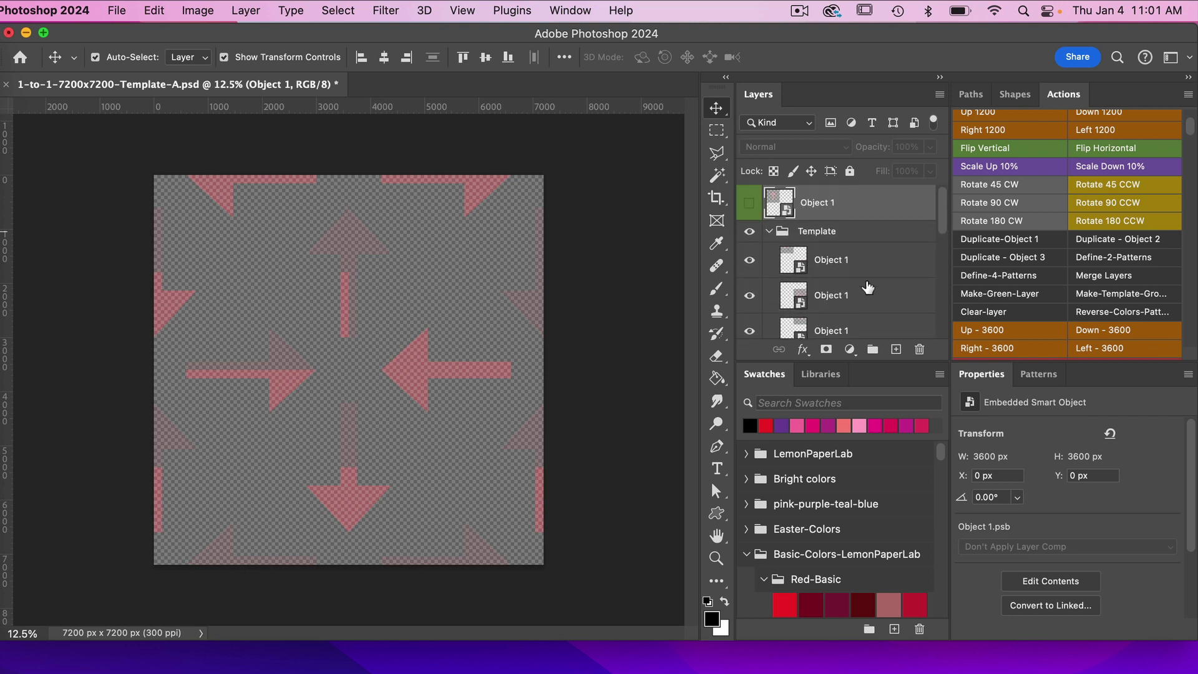
{"action": "left_click", "coordinate": [770, 232]}
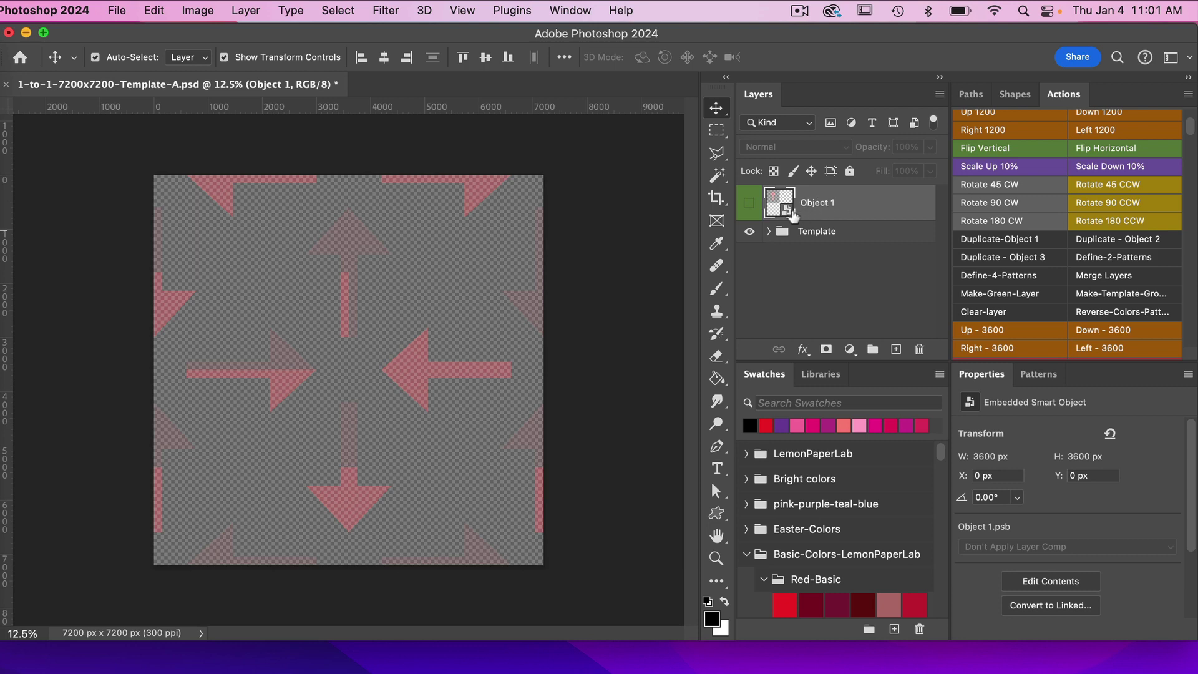
Step: Open the contents of the Object 1 smart object, hide the arrow layer and show the Reference 1 scallop guide
{"action": "double_click", "coordinate": [787, 211]}
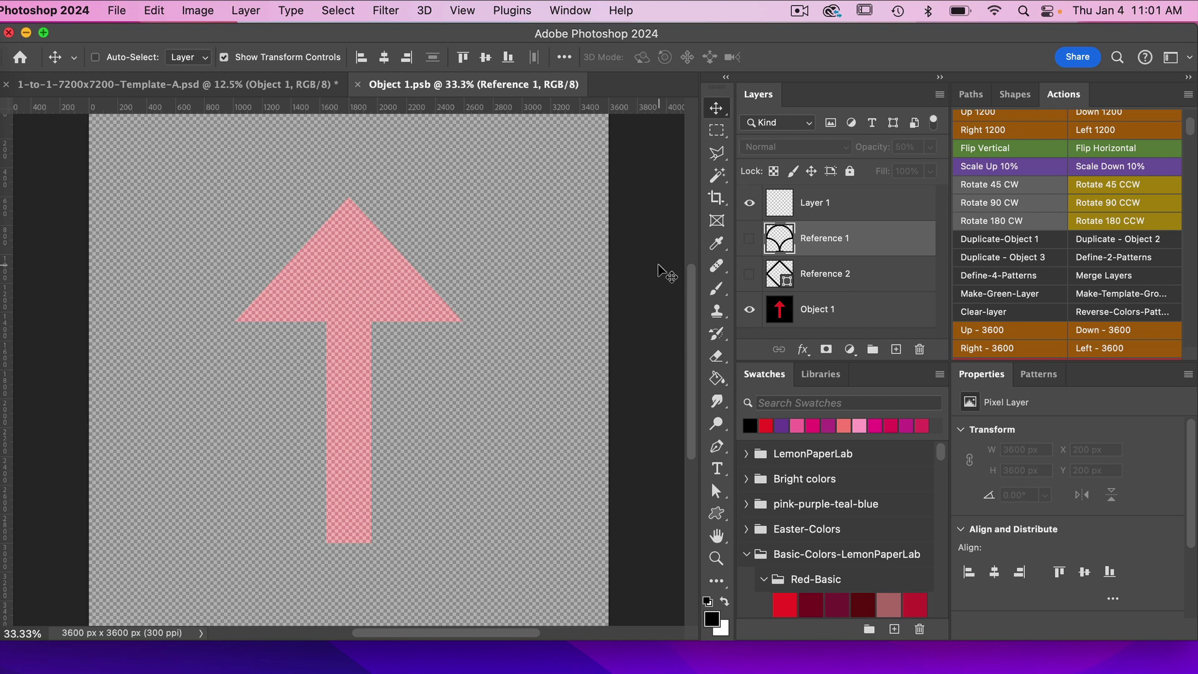
{"action": "key", "text": "super+minus"}
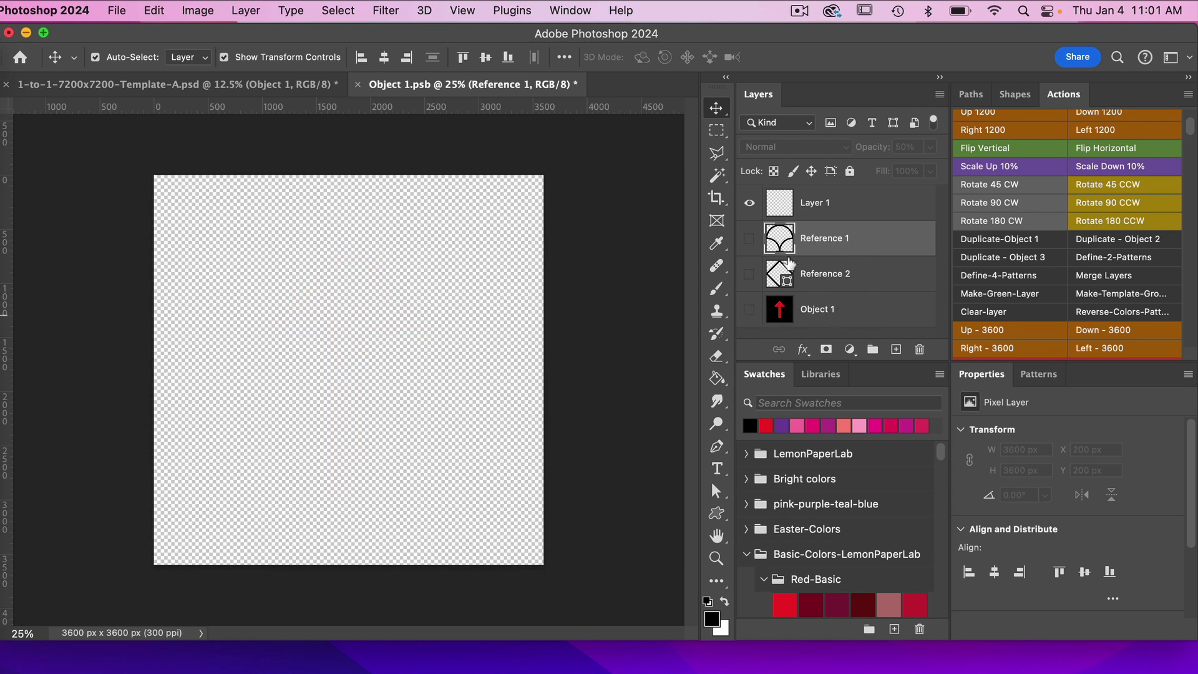
{"action": "left_click", "coordinate": [749, 238]}
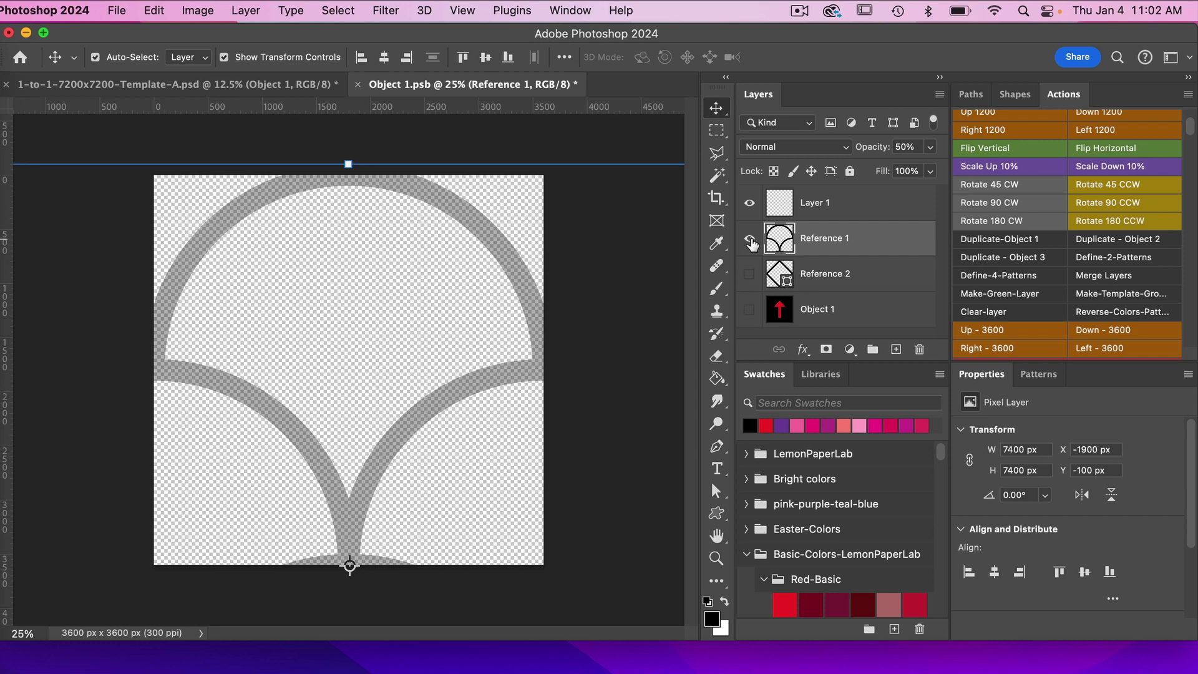
{"action": "left_click", "coordinate": [750, 239]}
{"action": "left_click", "coordinate": [748, 274]}
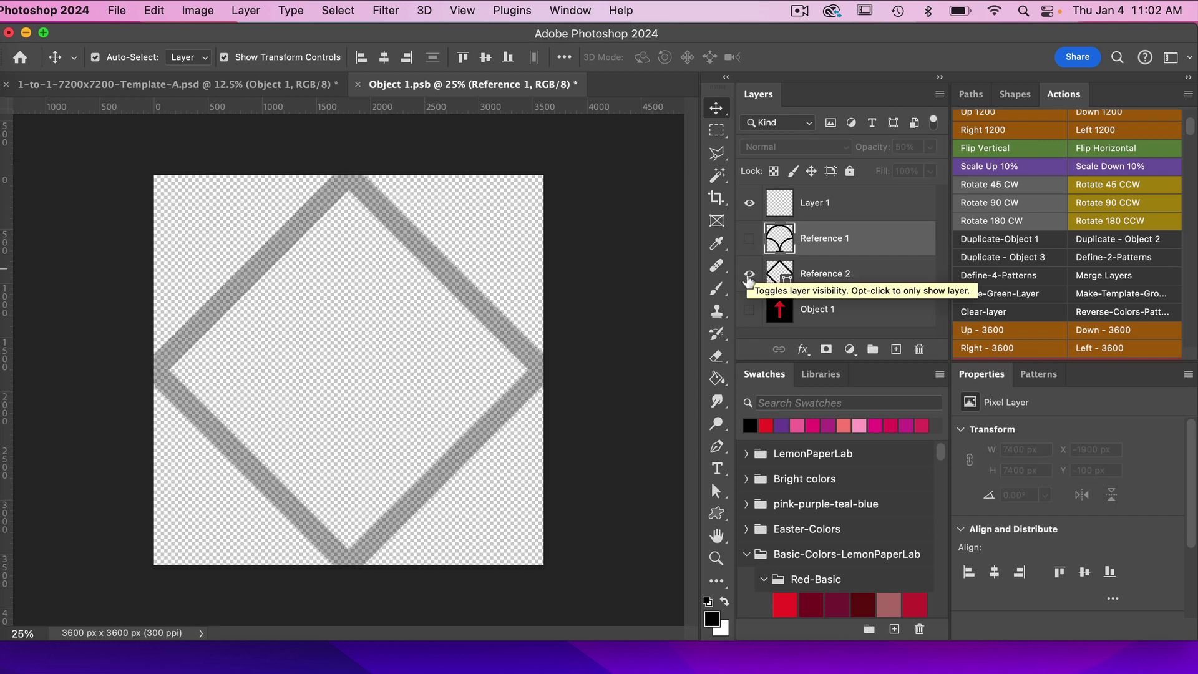
{"action": "left_click", "coordinate": [748, 274]}
{"action": "left_click", "coordinate": [749, 239]}
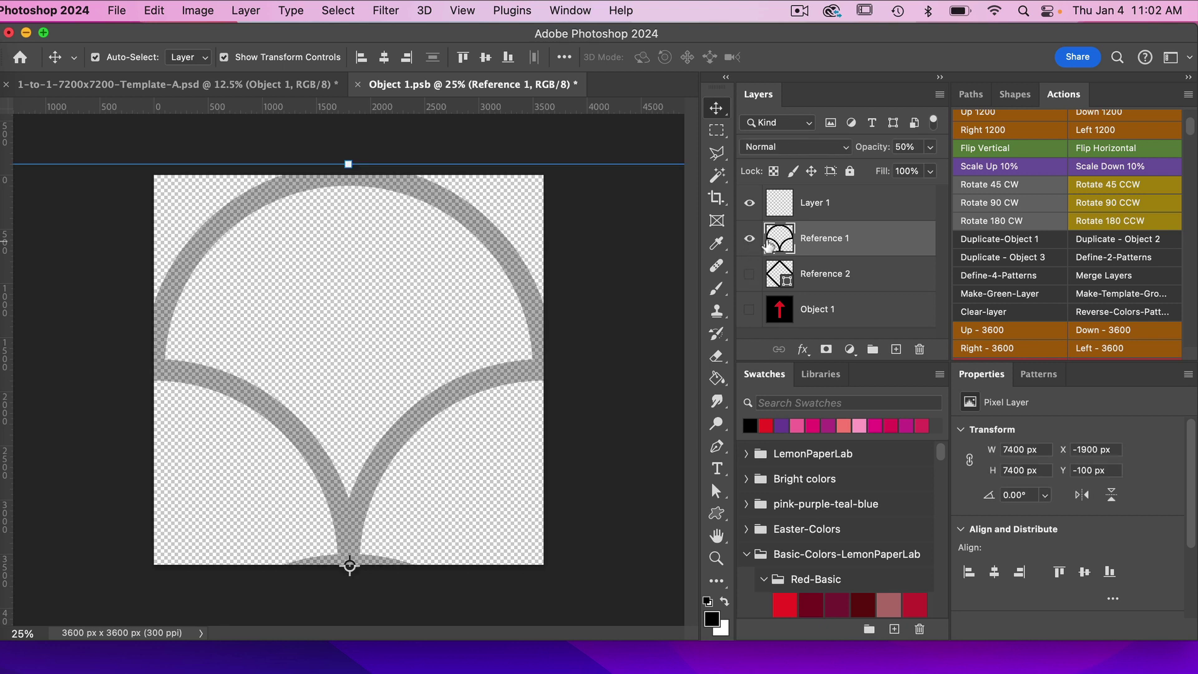
Step: Set up vertical paint symmetry for the Brush on Layer 1, fitting the axis from the scallop's inner top to its lower point
{"action": "left_click", "coordinate": [821, 210]}
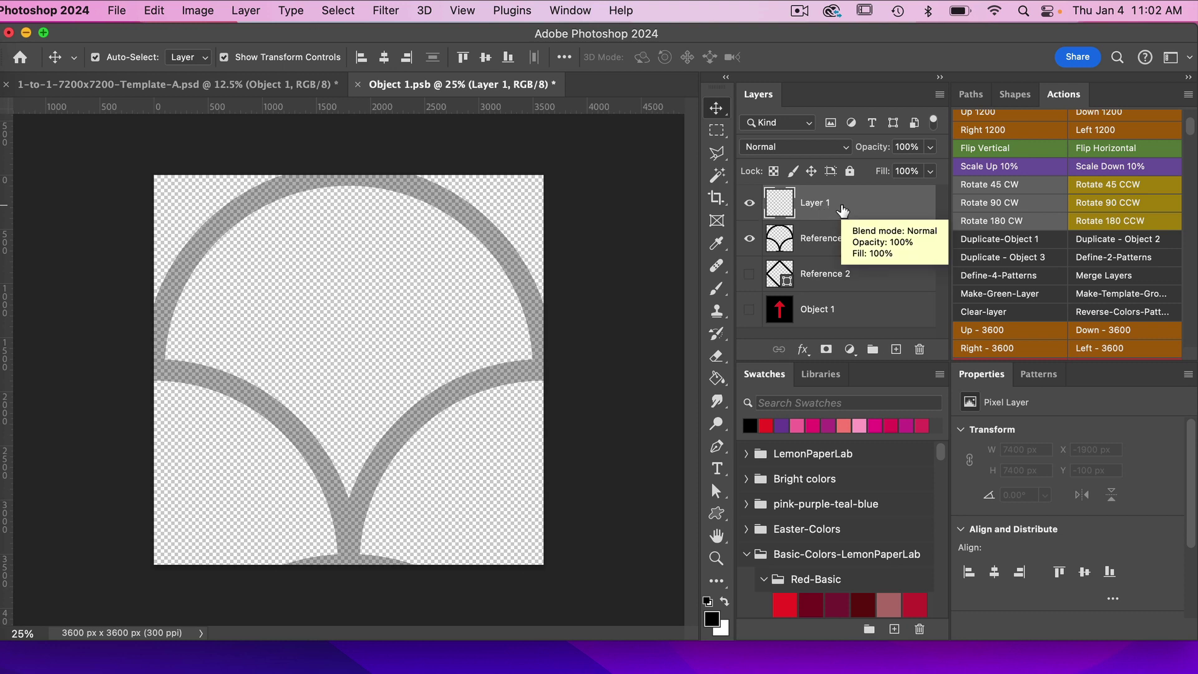
{"action": "left_click", "coordinate": [715, 291]}
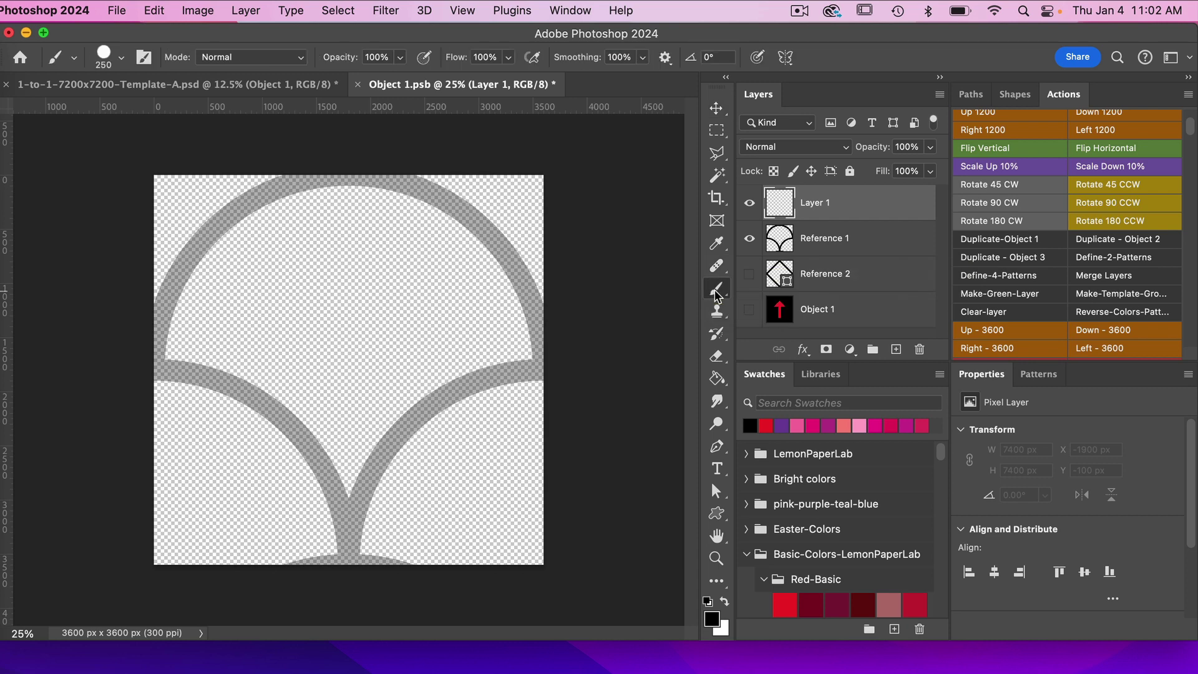
{"action": "left_click", "coordinate": [788, 61]}
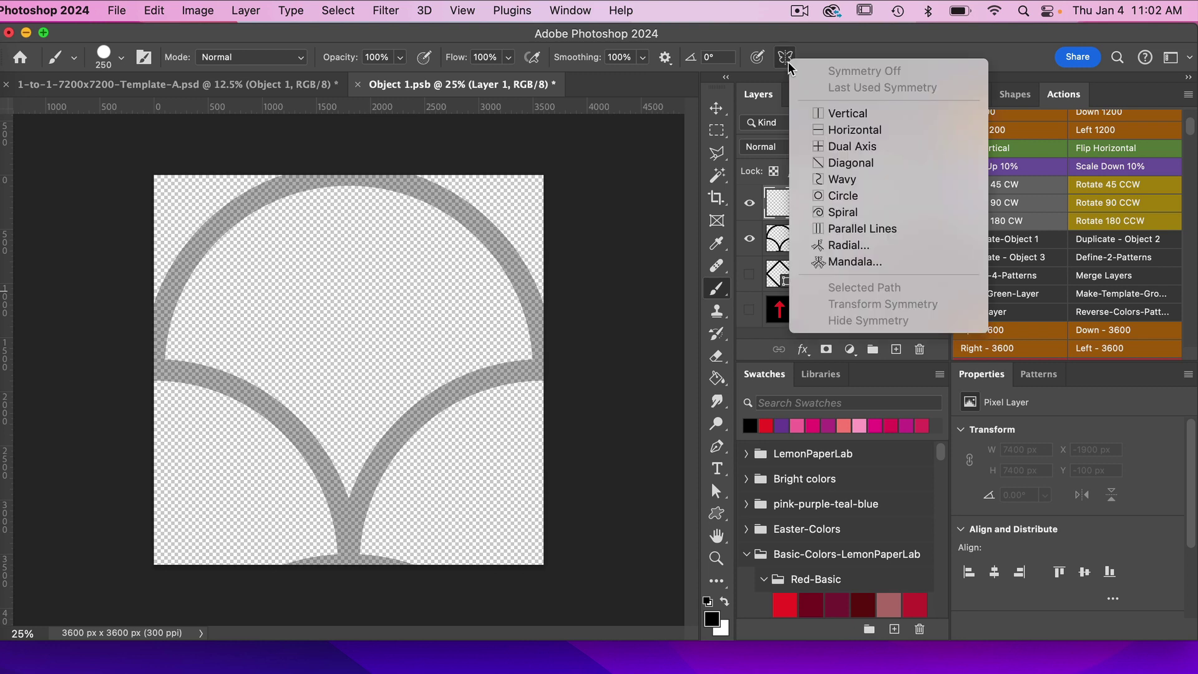
{"action": "left_click", "coordinate": [886, 119]}
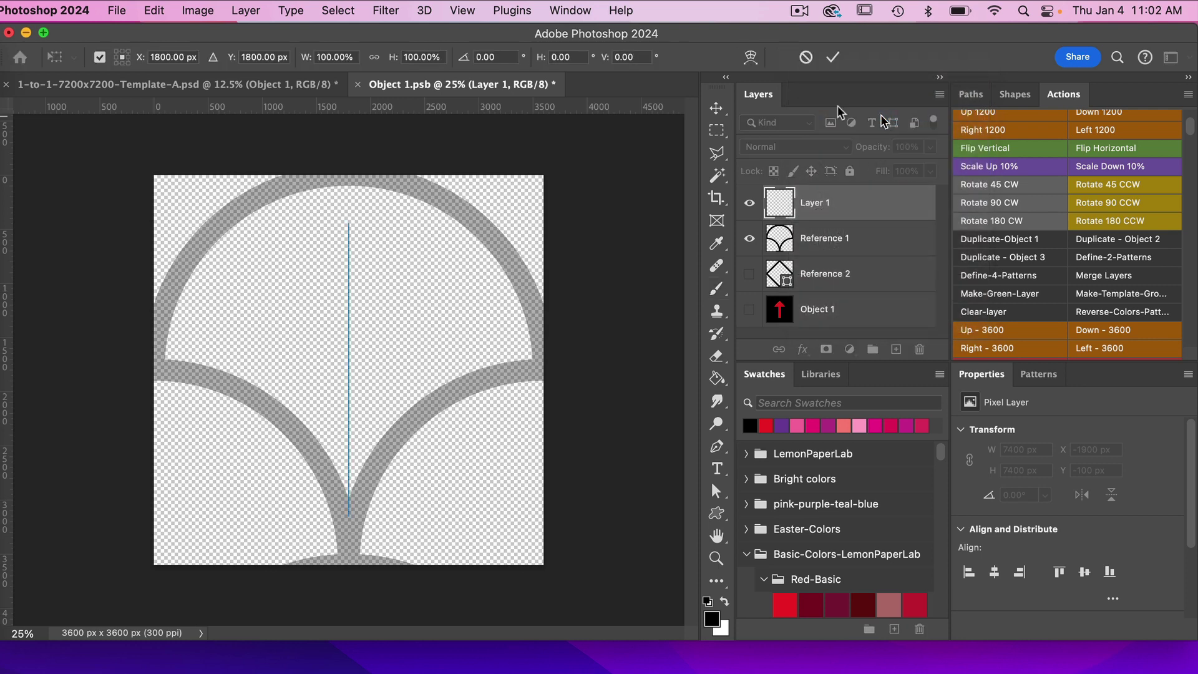
{"action": "left_click_drag", "start_coordinate": [349, 222], "coordinate": [349, 182]}
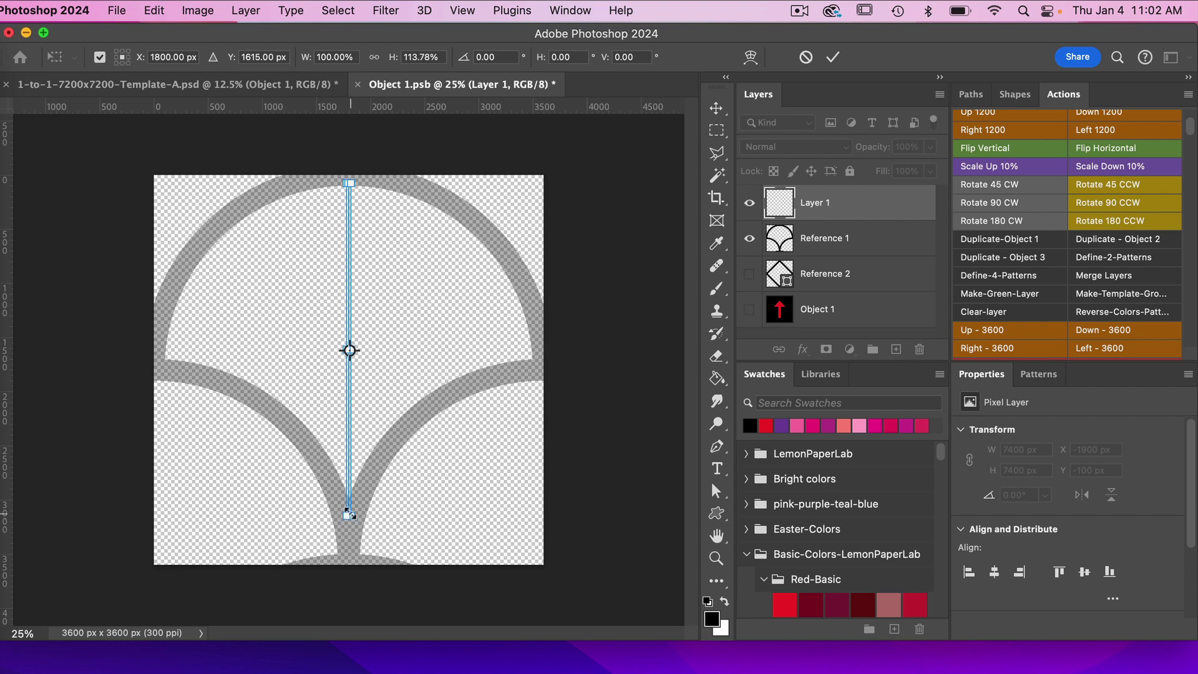
{"action": "left_click_drag", "start_coordinate": [349, 516], "coordinate": [348, 506]}
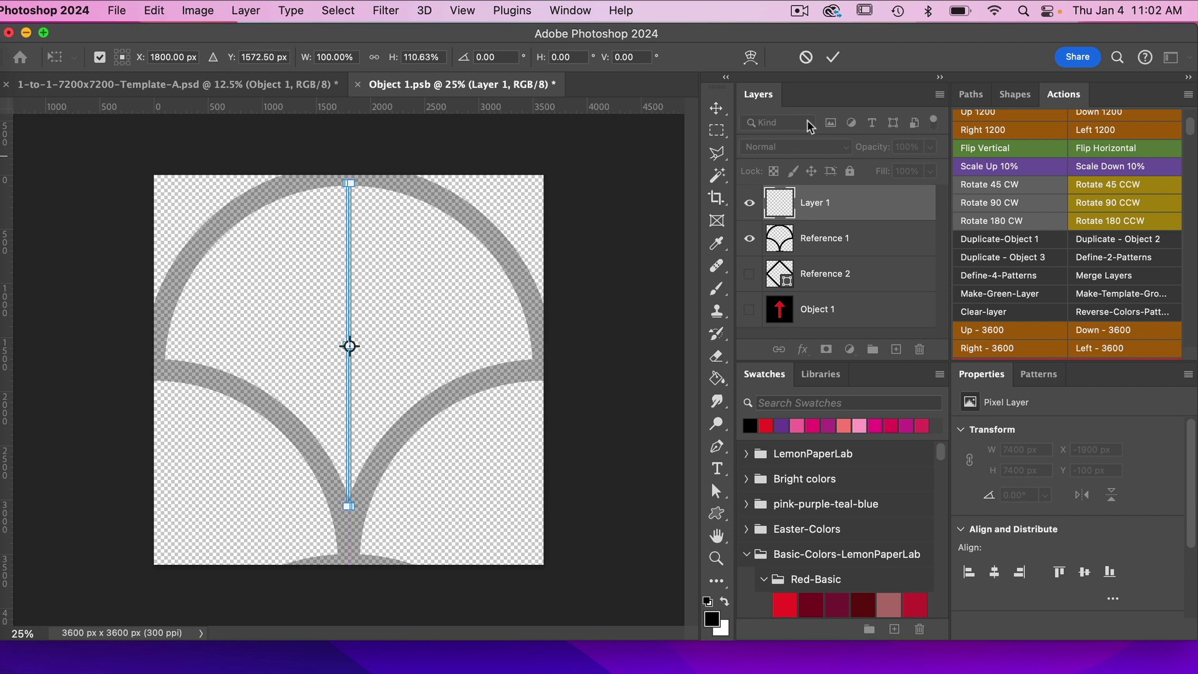
{"action": "left_click", "coordinate": [833, 58]}
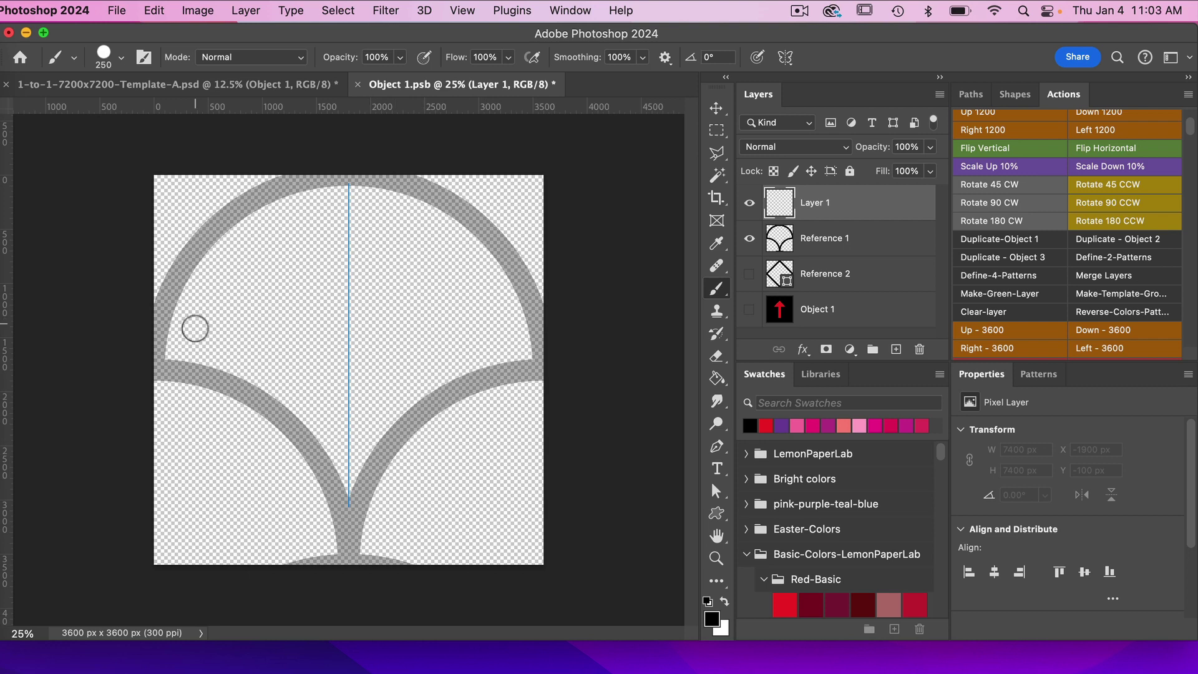
Step: Paint two nested black arches and a stem with two pairs of branches inside the scallop, using the 250-size brush
{"action": "mouse_move", "coordinate": [349, 199]}
{"action": "left_mouse_down"}
{"action": "mouse_move", "coordinate": [426, 217]}
{"action": "mouse_move", "coordinate": [470, 250]}
{"action": "mouse_move", "coordinate": [501, 293]}
{"action": "mouse_move", "coordinate": [517, 354]}
{"action": "left_mouse_up"}
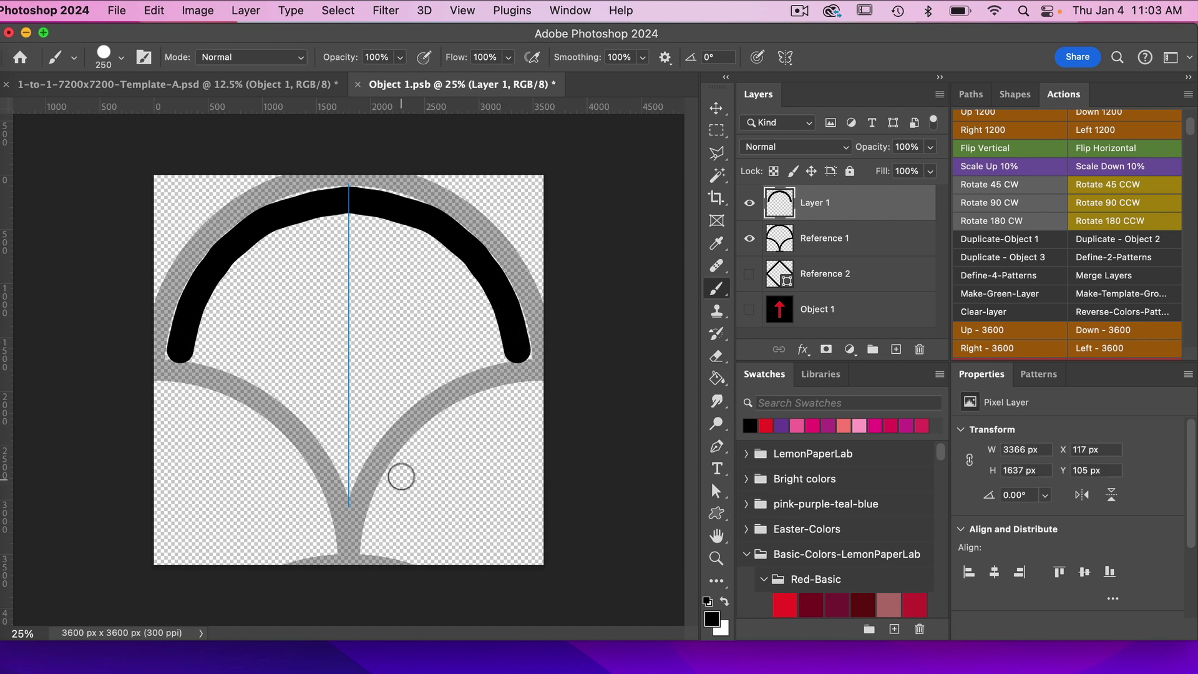
{"action": "left_click", "coordinate": [348, 253]}
{"action": "mouse_move", "coordinate": [349, 254]}
{"action": "left_mouse_down"}
{"action": "mouse_move", "coordinate": [413, 277]}
{"action": "mouse_move", "coordinate": [445, 310]}
{"action": "mouse_move", "coordinate": [464, 366]}
{"action": "left_mouse_up"}
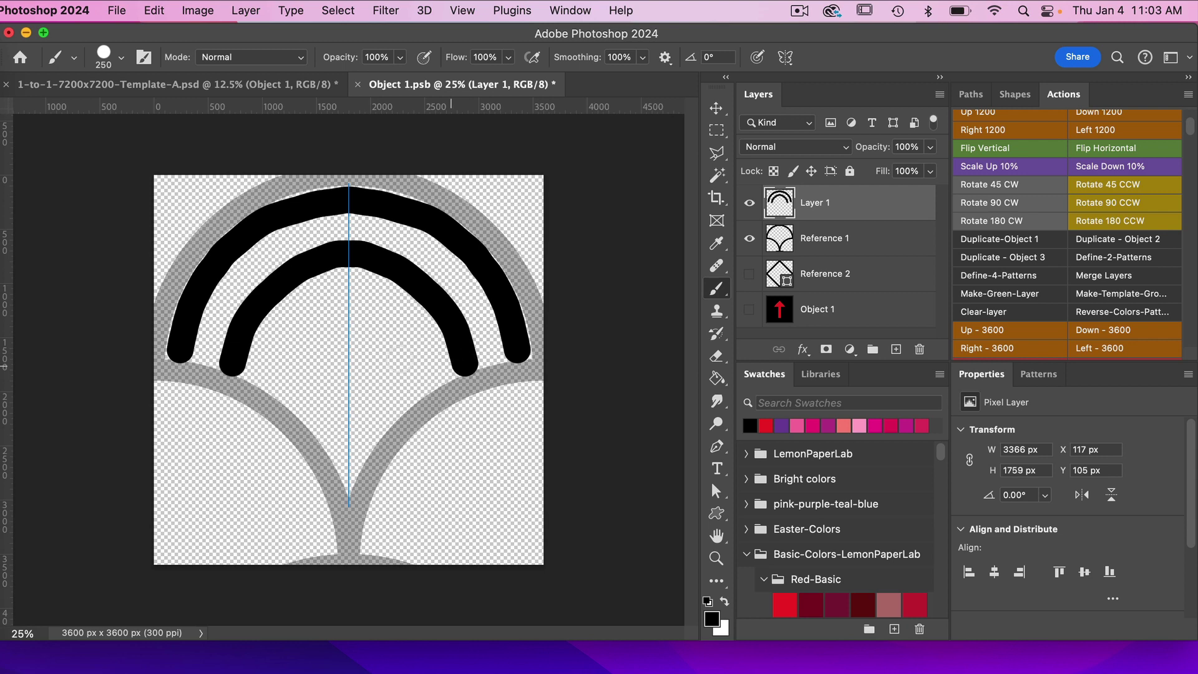
{"action": "left_click", "coordinate": [348, 471]}
{"action": "mouse_move", "coordinate": [348, 471]}
{"action": "left_mouse_down"}
{"action": "mouse_move", "coordinate": [381, 415]}
{"action": "mouse_move", "coordinate": [423, 380]}
{"action": "left_mouse_up"}
{"action": "mouse_move", "coordinate": [350, 443]}
{"action": "left_mouse_down"}
{"action": "mouse_move", "coordinate": [348, 382]}
{"action": "mouse_move", "coordinate": [392, 313]}
{"action": "left_mouse_up"}
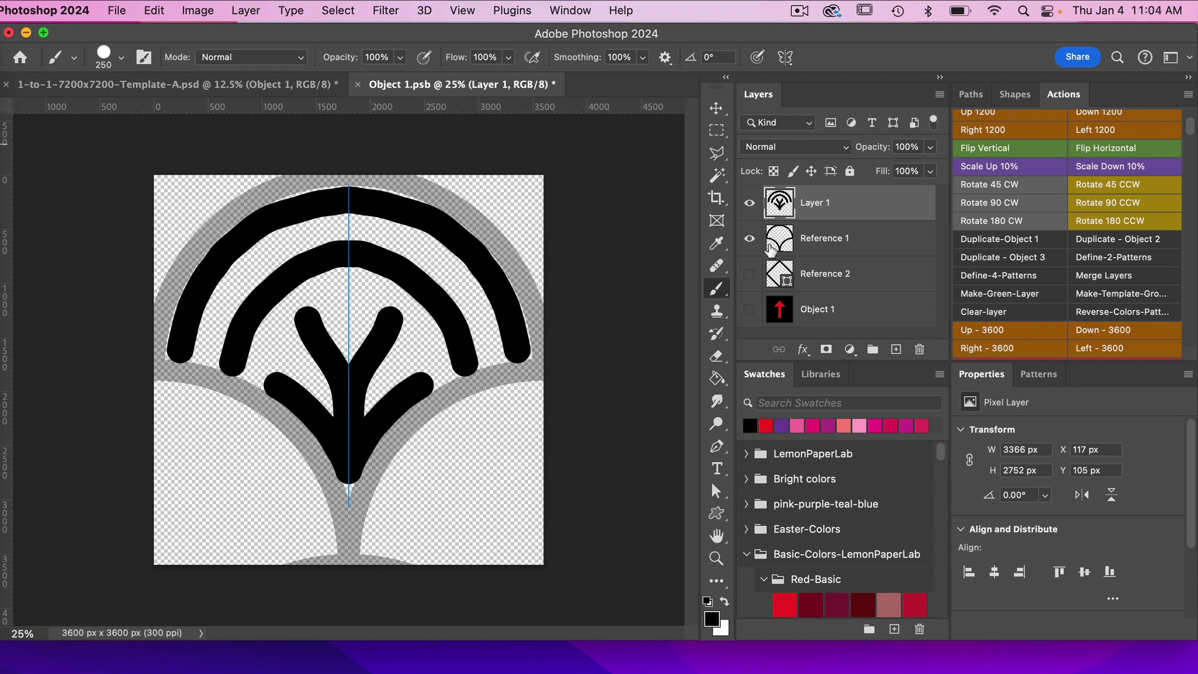
Step: Hide the Reference 1 guide and save the smart object to update the template document
{"action": "left_click", "coordinate": [749, 239]}
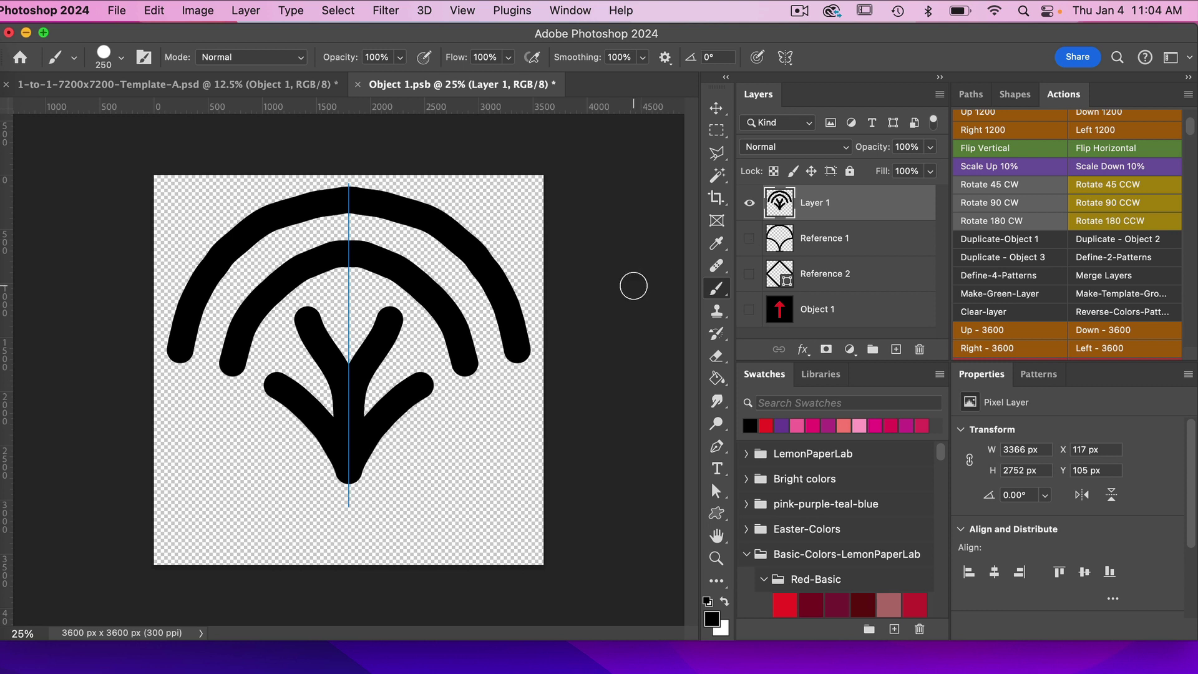
{"action": "key", "text": "super+s"}
{"action": "left_click", "coordinate": [249, 85]}
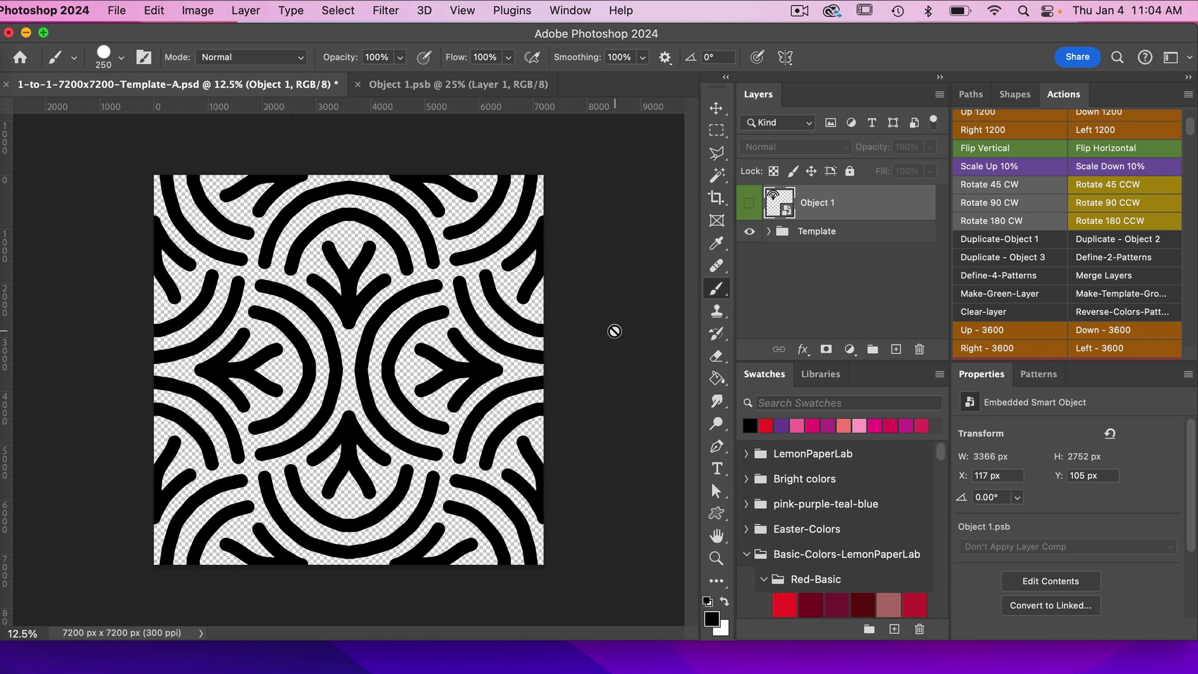
Step: Turn on Pattern Preview for the template to view the motif as a repeating tile
{"action": "key", "text": "super+minus"}
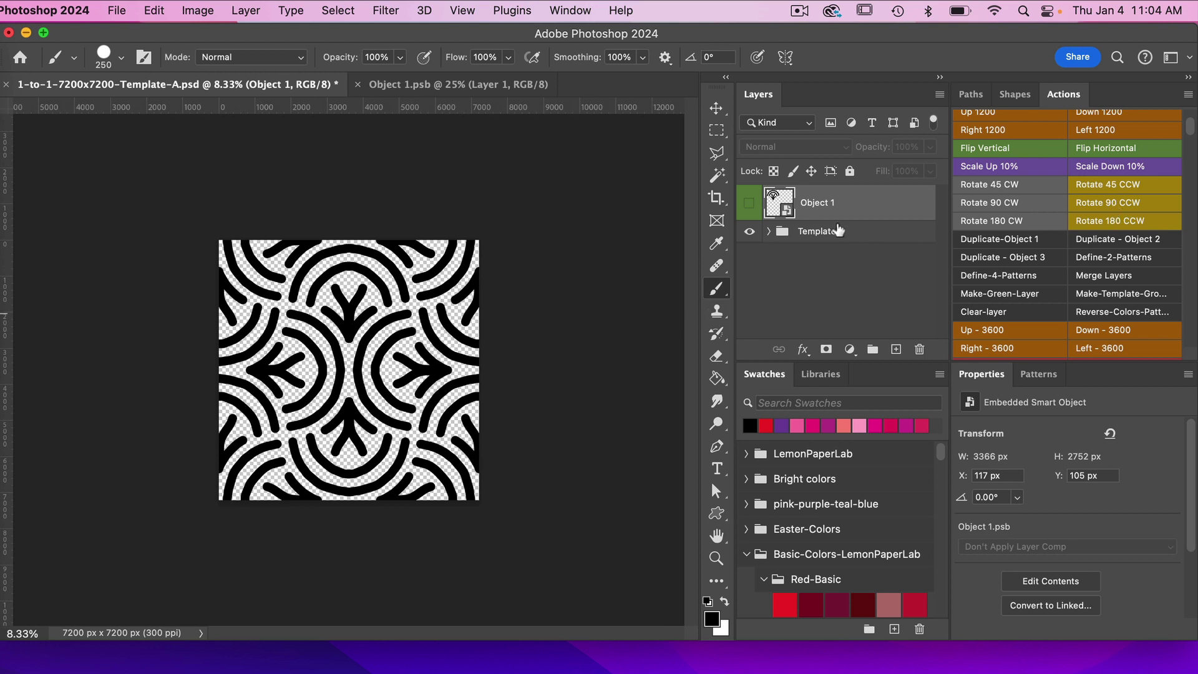
{"action": "left_click", "coordinate": [462, 12]}
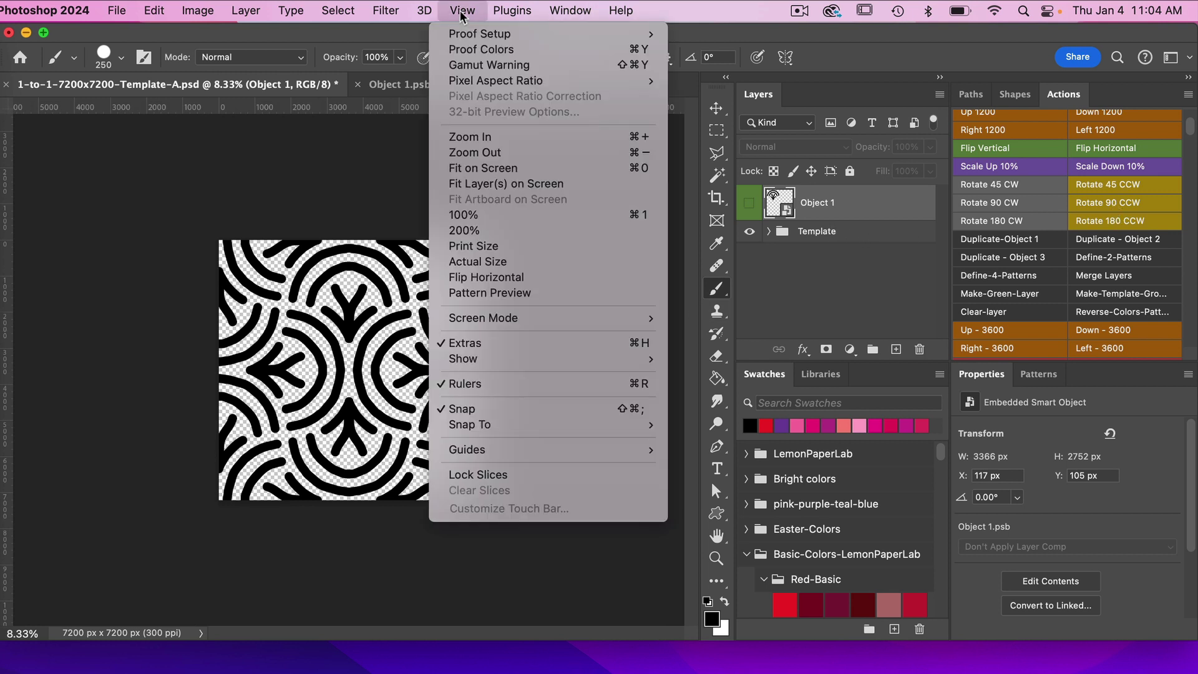
{"action": "left_click", "coordinate": [495, 294]}
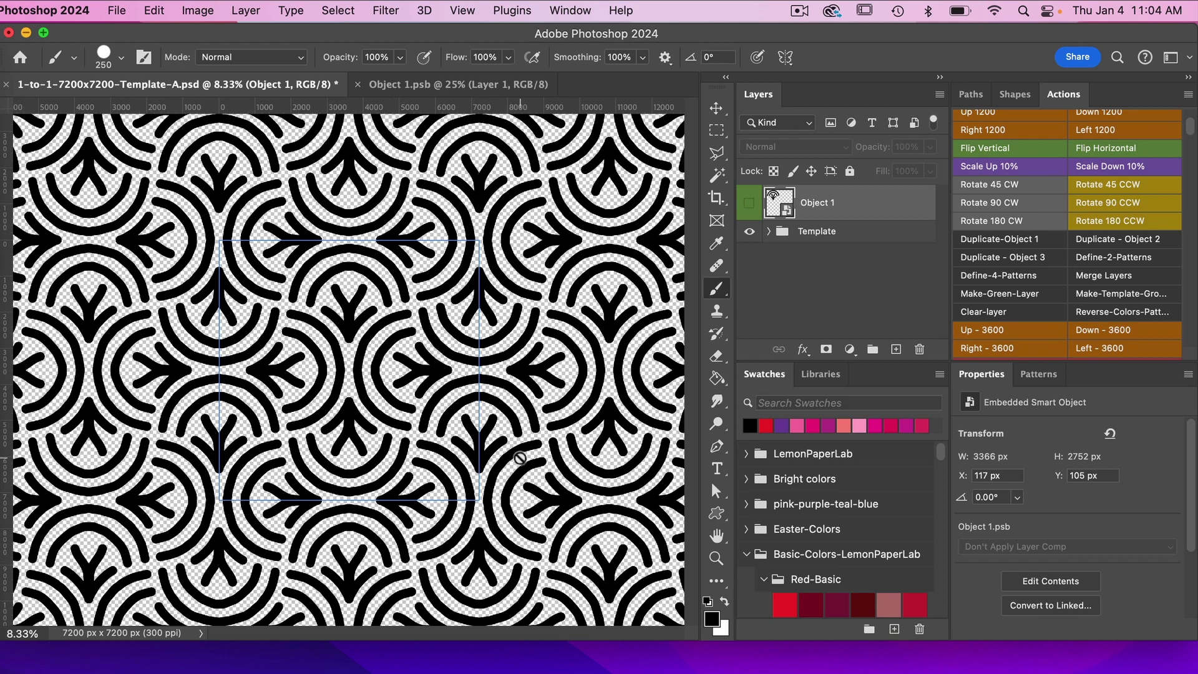
{"action": "key", "text": "super+minus"}
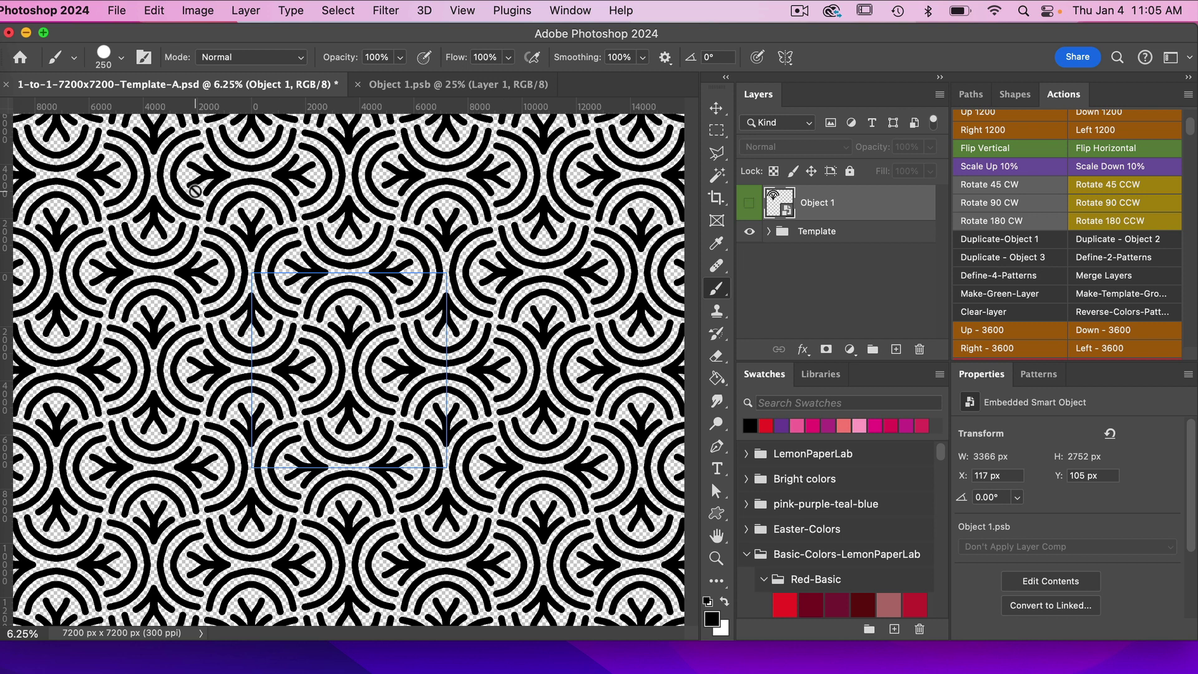
Step: Save the tile as a new pattern preset named 1-to-1-7200x7200-Template-A.psd
{"action": "left_click", "coordinate": [155, 13]}
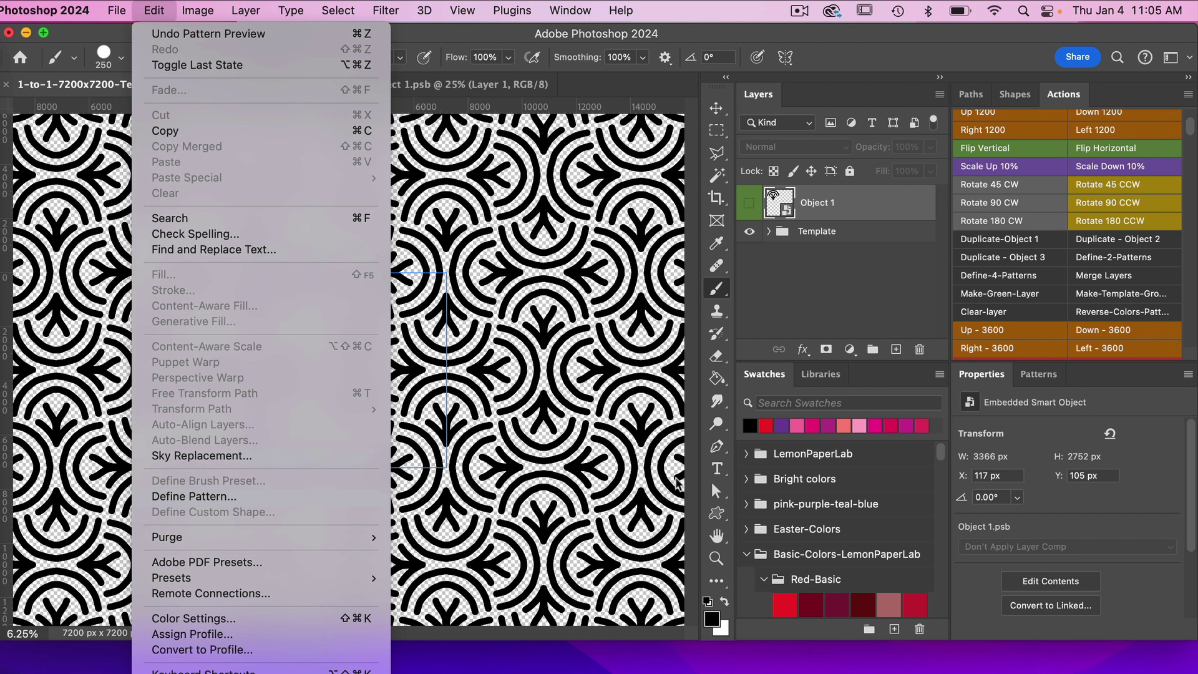
{"action": "left_click", "coordinate": [679, 423]}
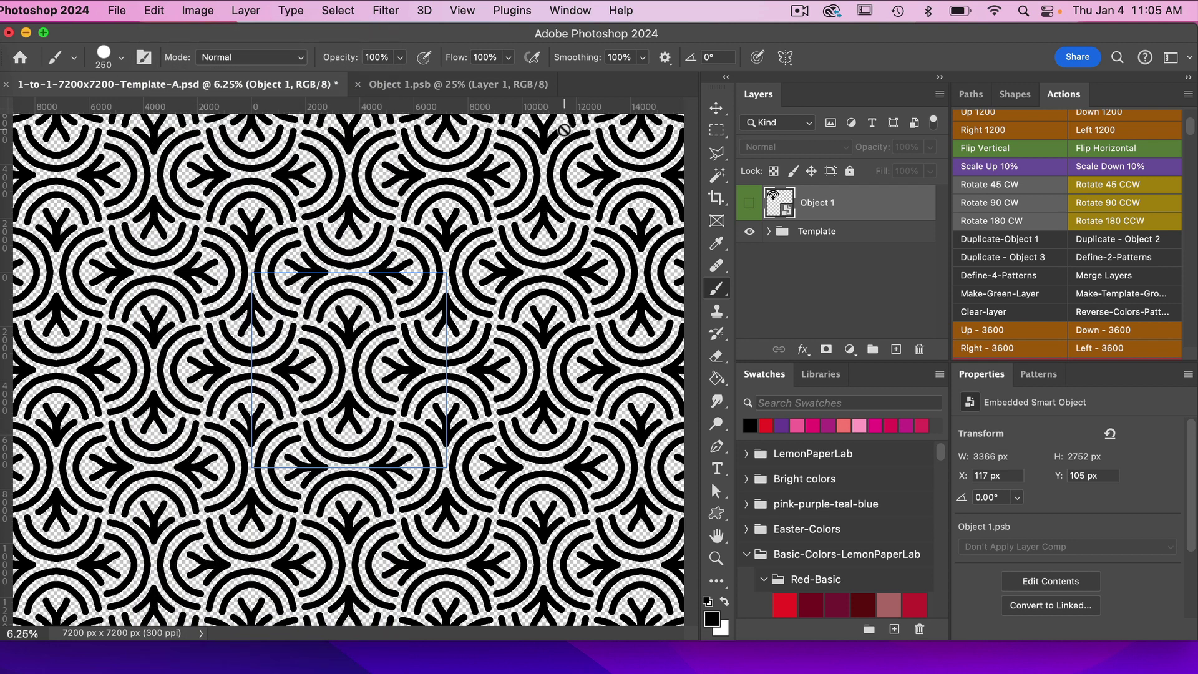
{"action": "left_click", "coordinate": [564, 12]}
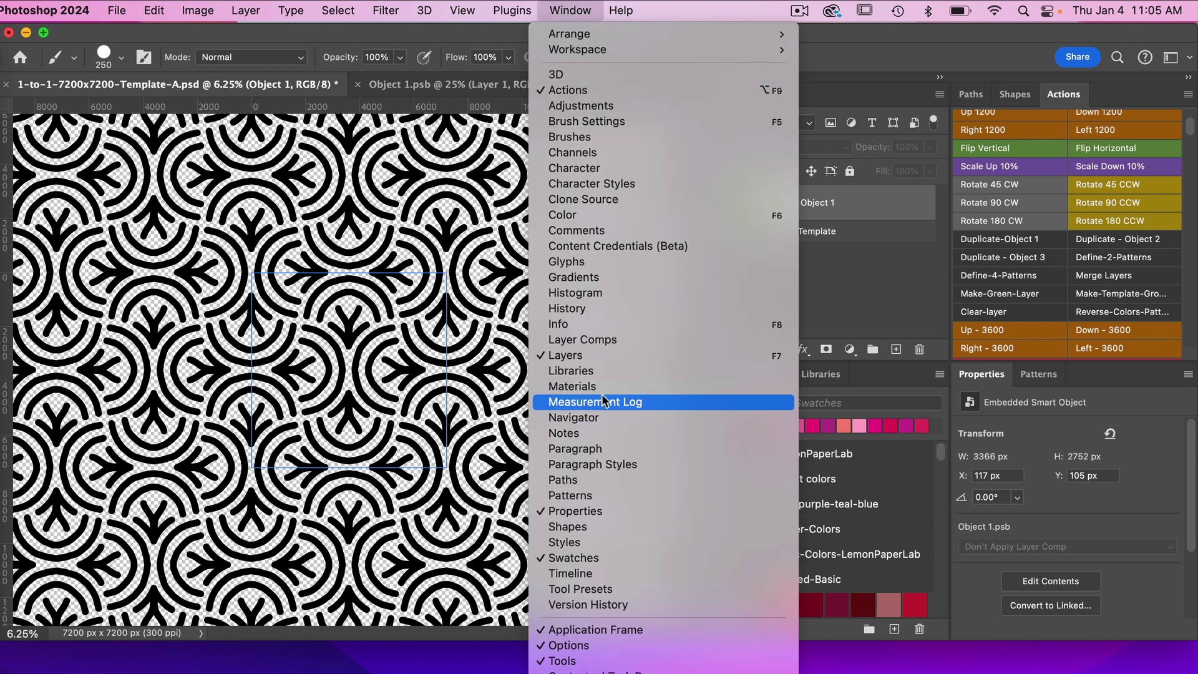
{"action": "left_click", "coordinate": [576, 496]}
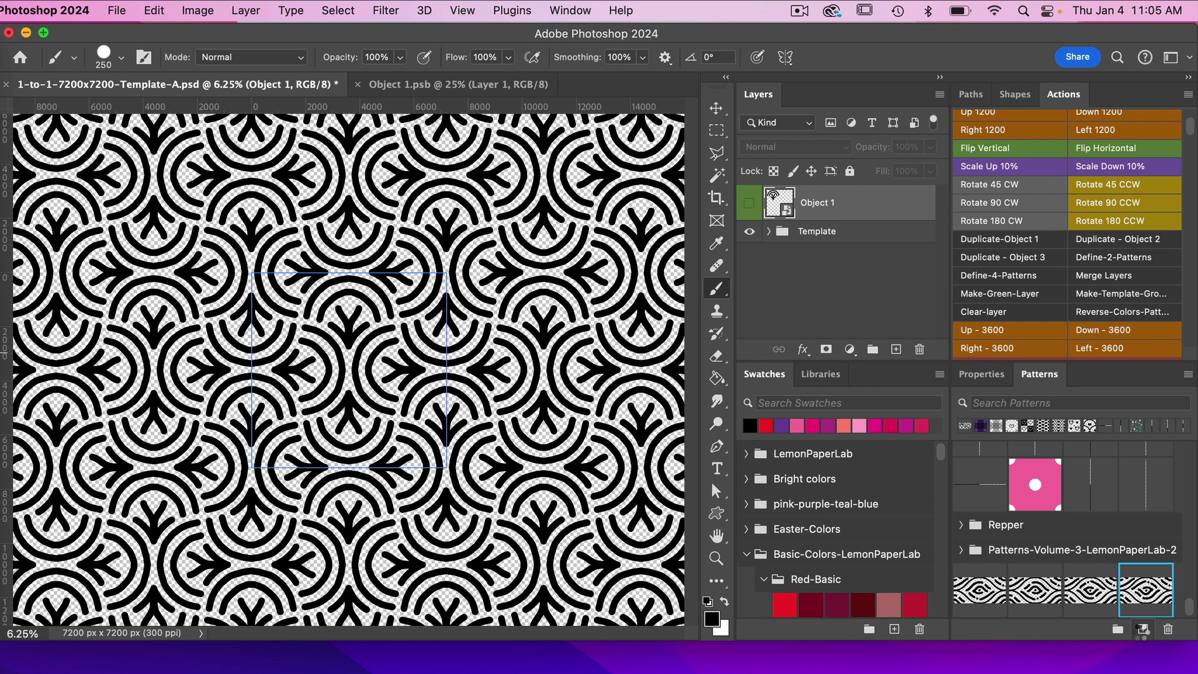
{"action": "left_click", "coordinate": [1142, 629]}
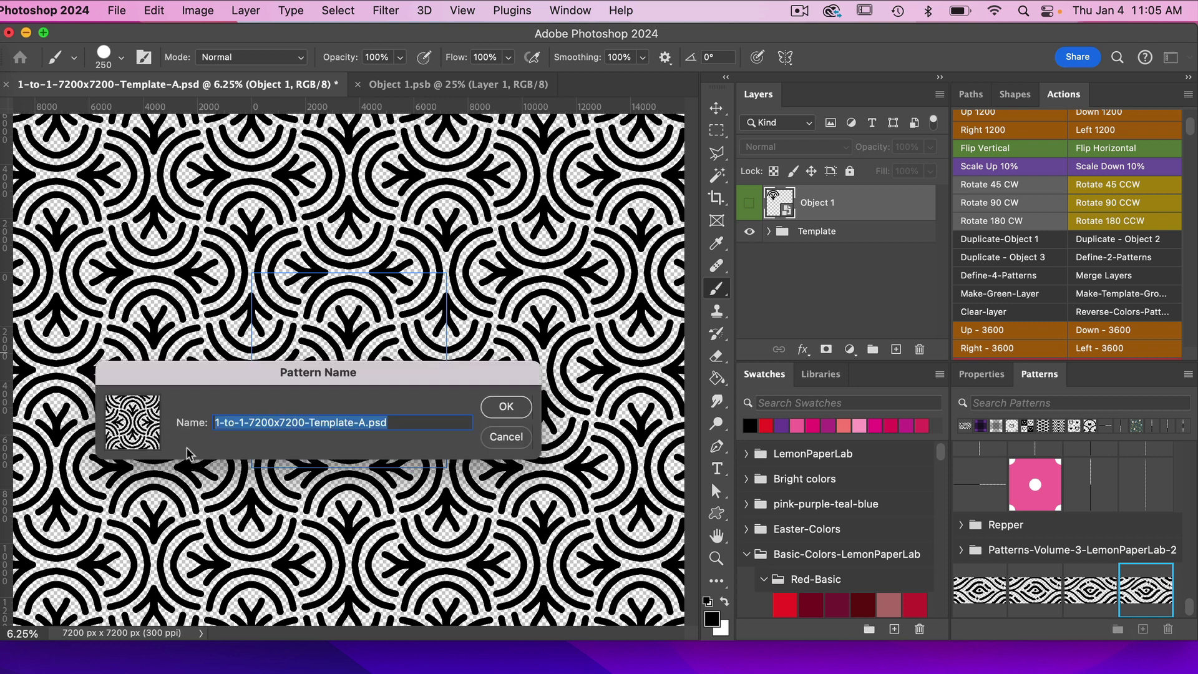
{"action": "left_click", "coordinate": [503, 408]}
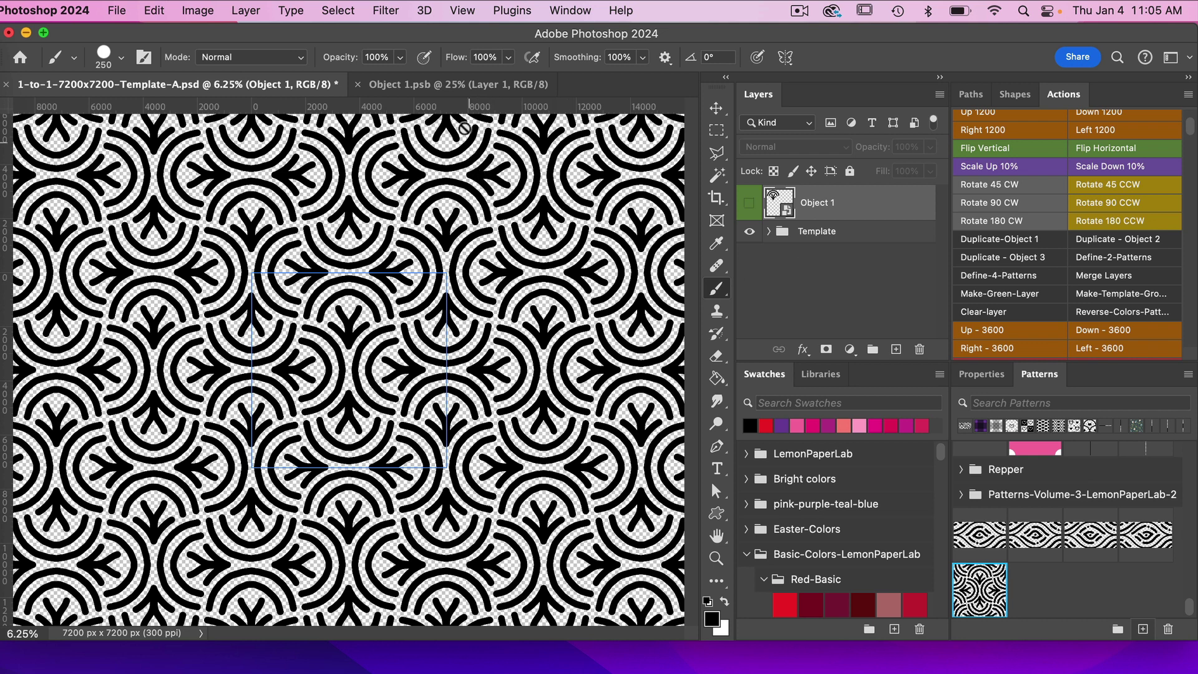
Step: Return to the Object 1.psb document, hide the painted Layer 1 and add an empty layer above it
{"action": "left_click", "coordinate": [456, 87]}
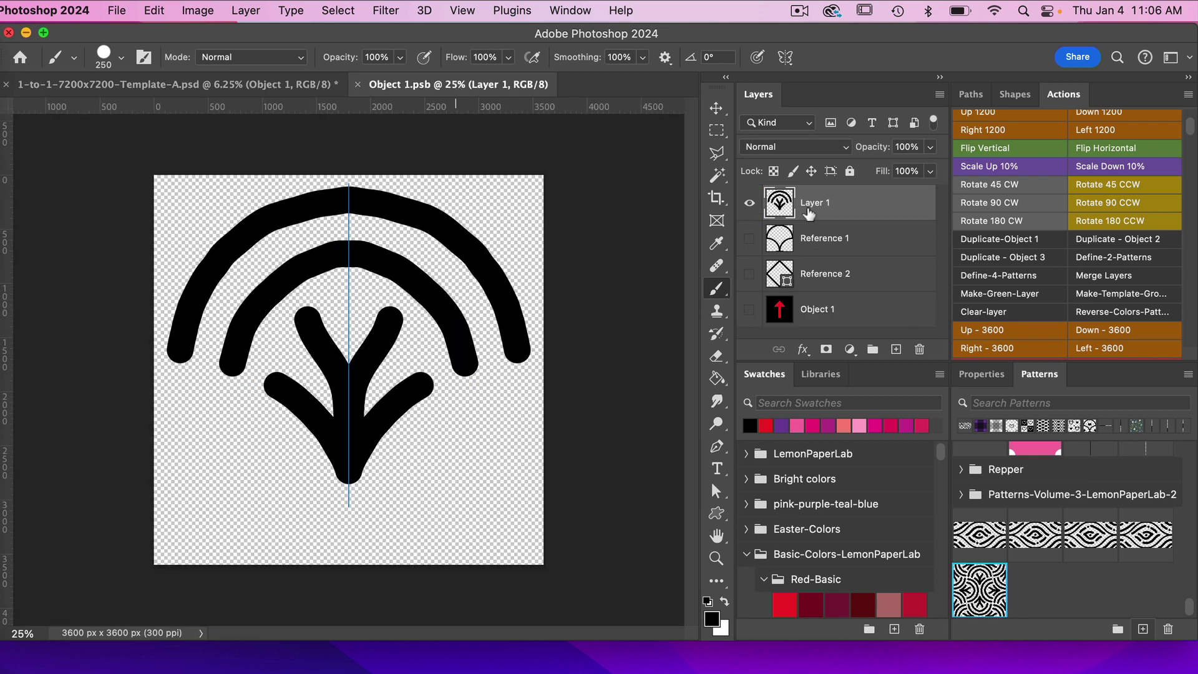
{"action": "left_click", "coordinate": [748, 204]}
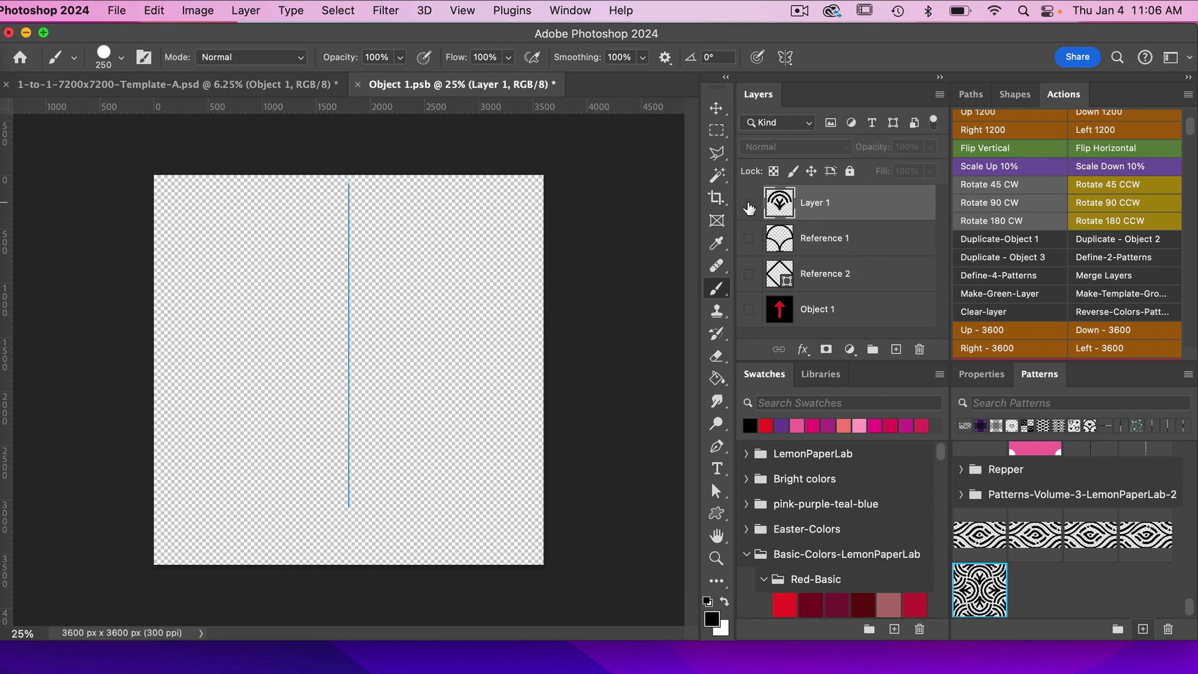
{"action": "left_click", "coordinate": [896, 349]}
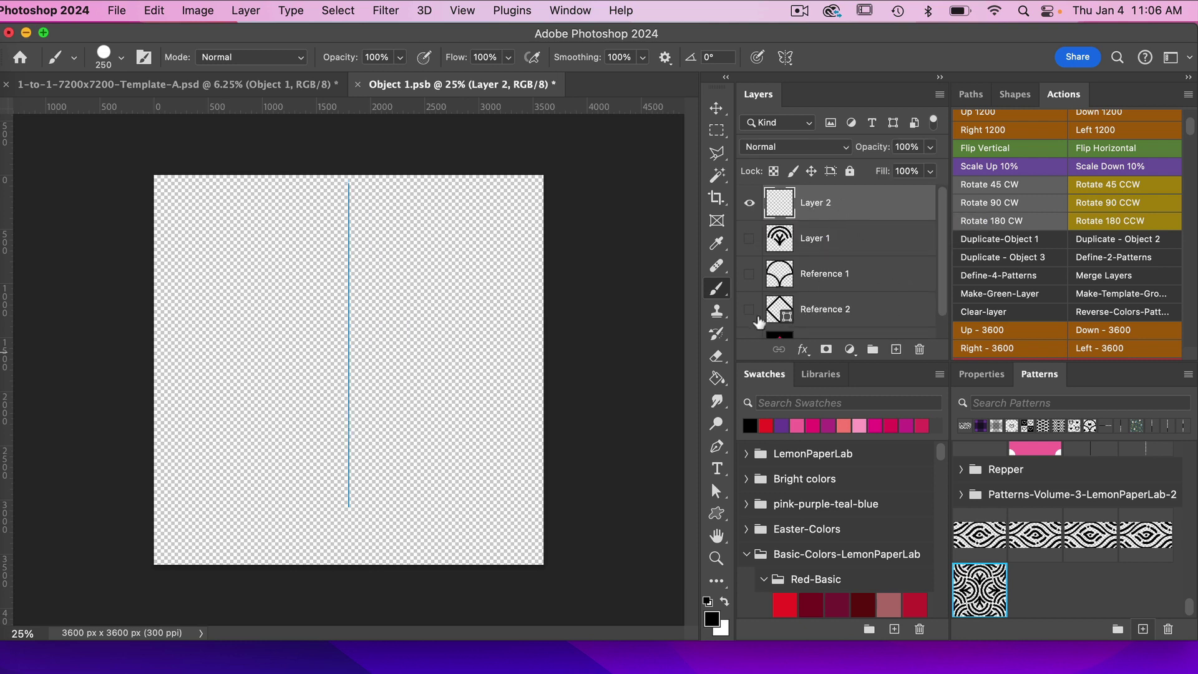
Step: Show the Reference 2 diamond guide and turn off paint symmetry
{"action": "left_click", "coordinate": [749, 310]}
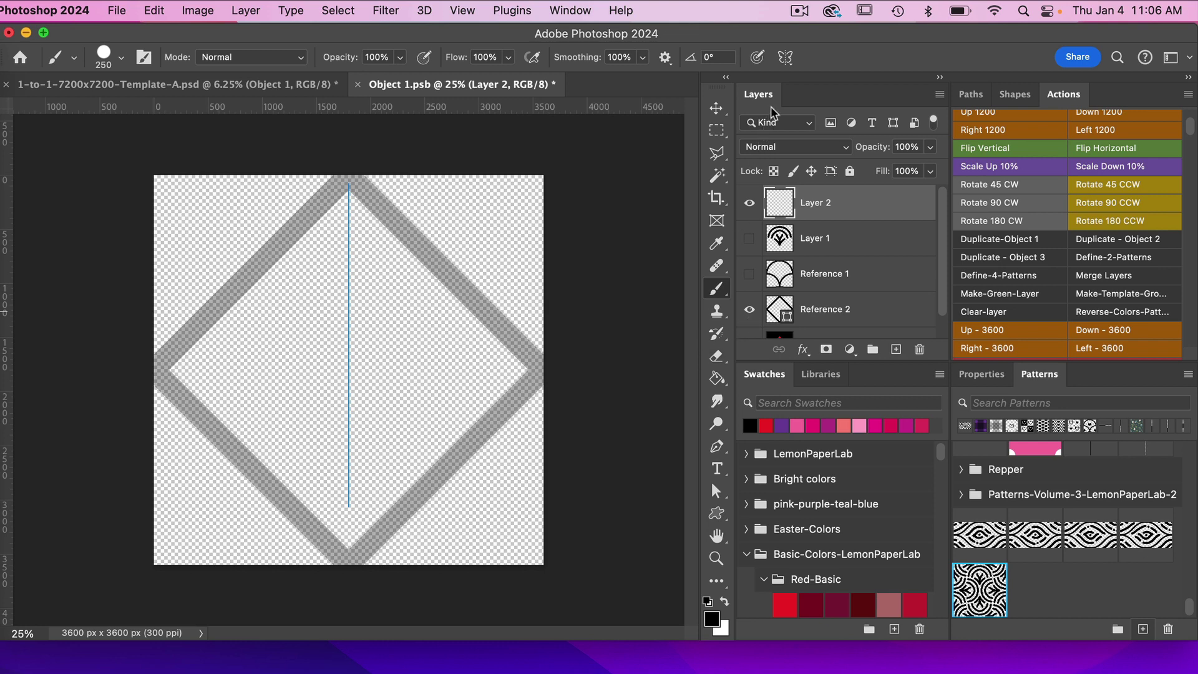
{"action": "left_click", "coordinate": [784, 57]}
{"action": "left_click", "coordinate": [829, 62]}
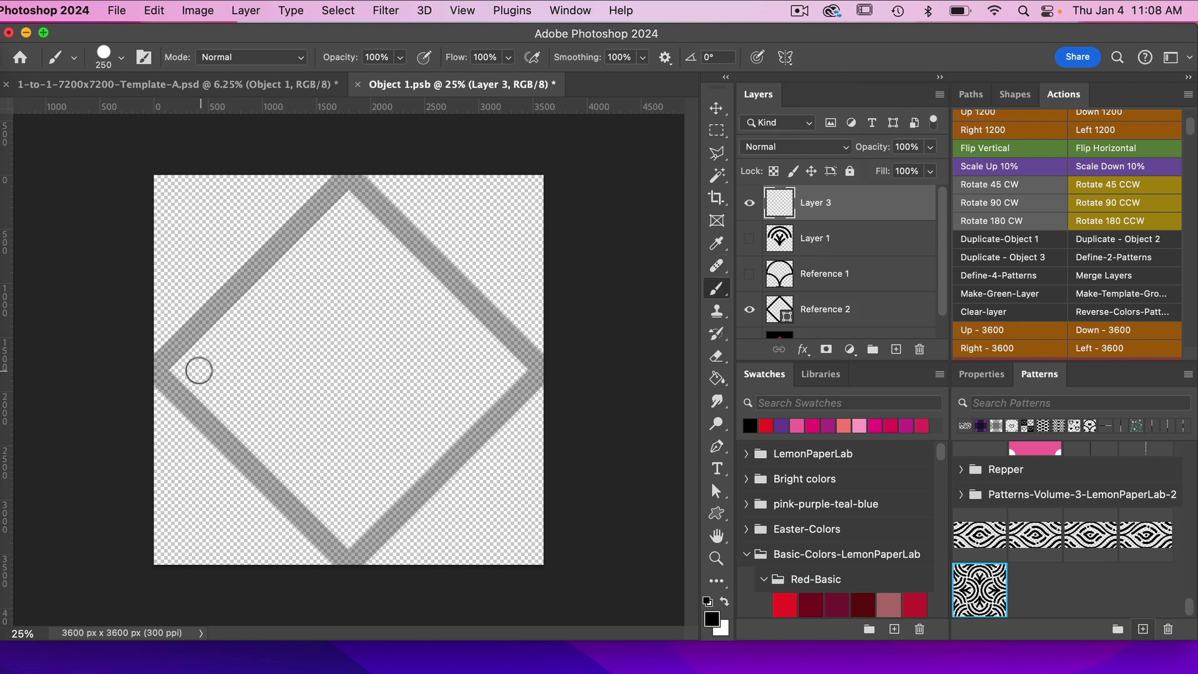
Step: Paint thick black diagonal strokes on Layer 3 inside the diamond guide, angled parallel to its upper edges and shortening toward its lower corner
{"action": "left_click", "coordinate": [197, 371]}
{"action": "mouse_move", "coordinate": [197, 370]}
{"action": "left_mouse_down"}
{"action": "mouse_move", "coordinate": [349, 205]}
{"action": "mouse_move", "coordinate": [382, 256]}
{"action": "mouse_move", "coordinate": [509, 379]}
{"action": "left_mouse_up"}
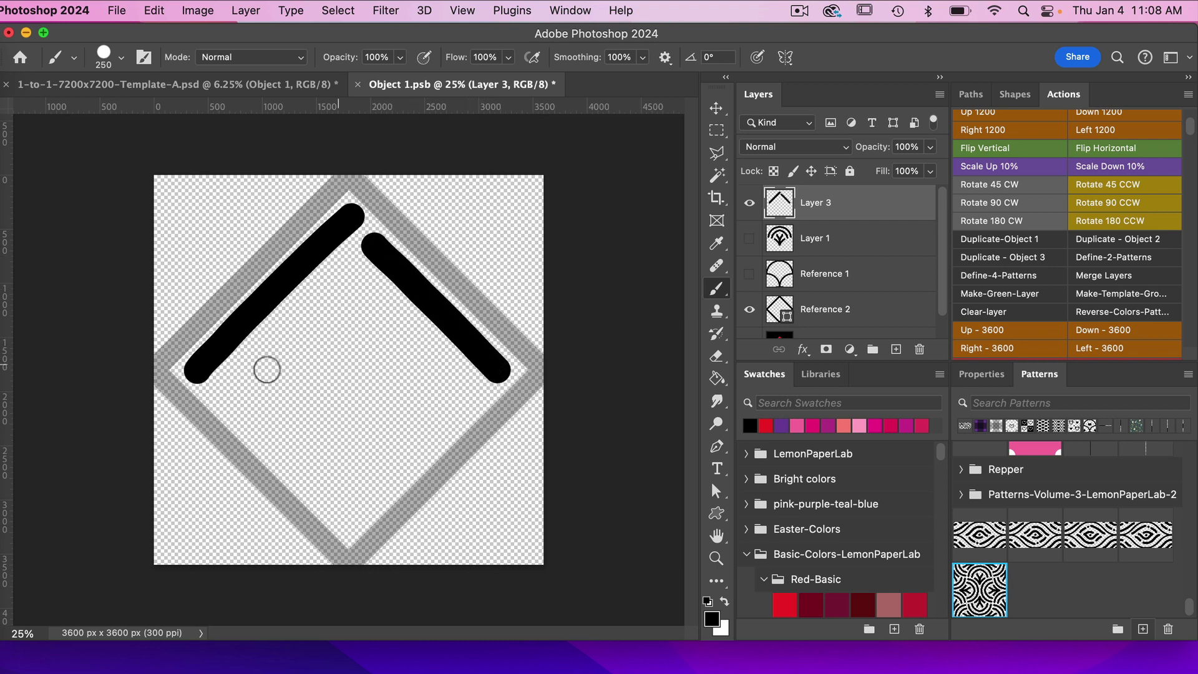
{"action": "left_click", "coordinate": [229, 399]}
{"action": "mouse_move", "coordinate": [239, 397]}
{"action": "left_mouse_down"}
{"action": "mouse_move", "coordinate": [289, 329]}
{"action": "mouse_move", "coordinate": [353, 275]}
{"action": "mouse_move", "coordinate": [473, 408]}
{"action": "left_mouse_up"}
{"action": "left_click", "coordinate": [380, 308]}
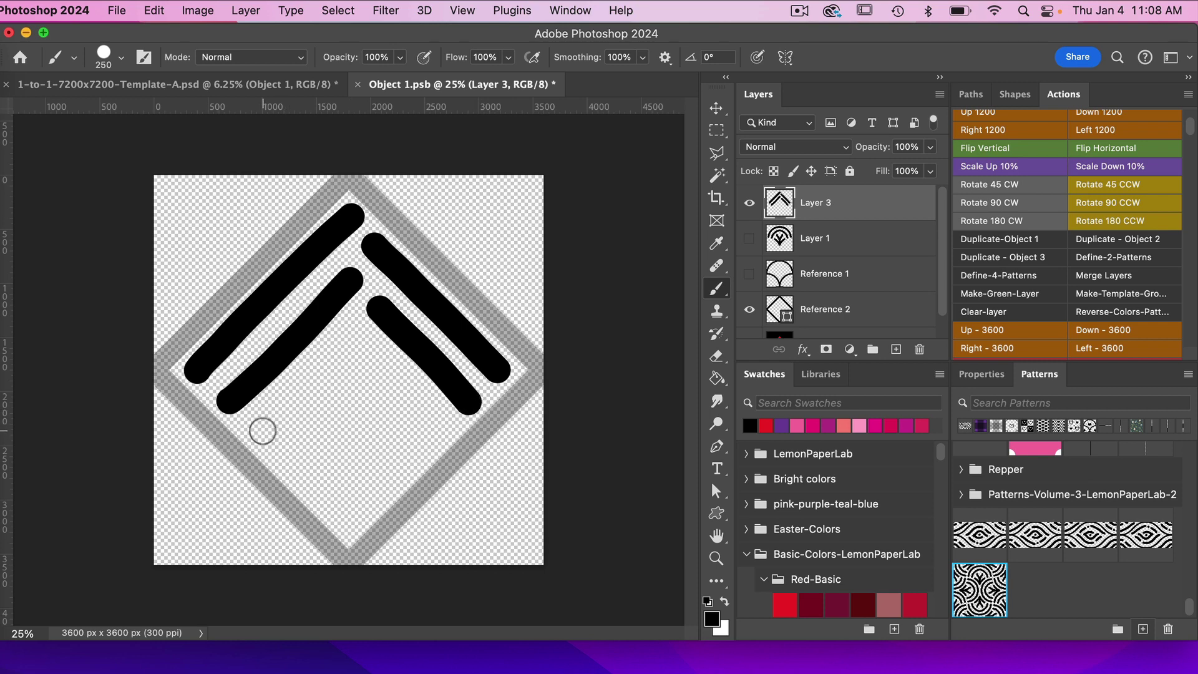
{"action": "left_click_drag", "start_coordinate": [262, 432], "coordinate": [368, 339]}
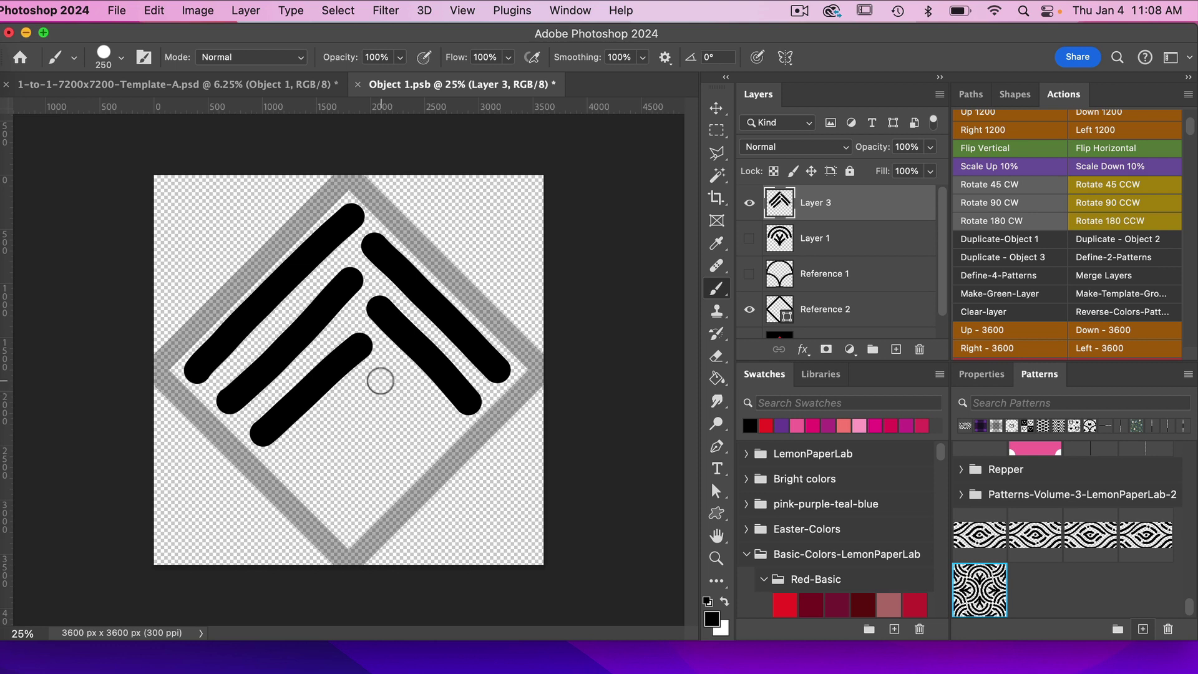
{"action": "left_click_drag", "start_coordinate": [381, 380], "coordinate": [435, 437]}
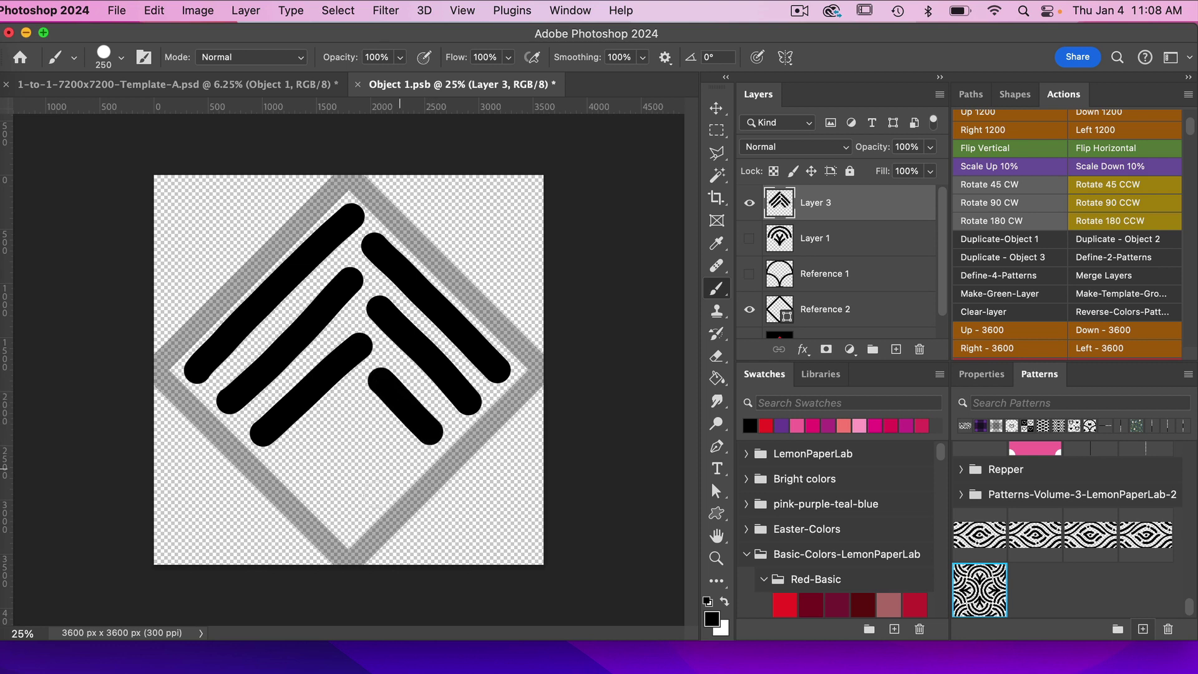
{"action": "mouse_move", "coordinate": [295, 462]}
{"action": "left_mouse_down"}
{"action": "mouse_move", "coordinate": [361, 403]}
{"action": "mouse_move", "coordinate": [391, 456]}
{"action": "left_mouse_up"}
{"action": "left_click", "coordinate": [377, 441]}
{"action": "left_click_drag", "start_coordinate": [328, 488], "coordinate": [357, 466]}
{"action": "left_click_drag", "start_coordinate": [353, 516], "coordinate": [378, 493]}
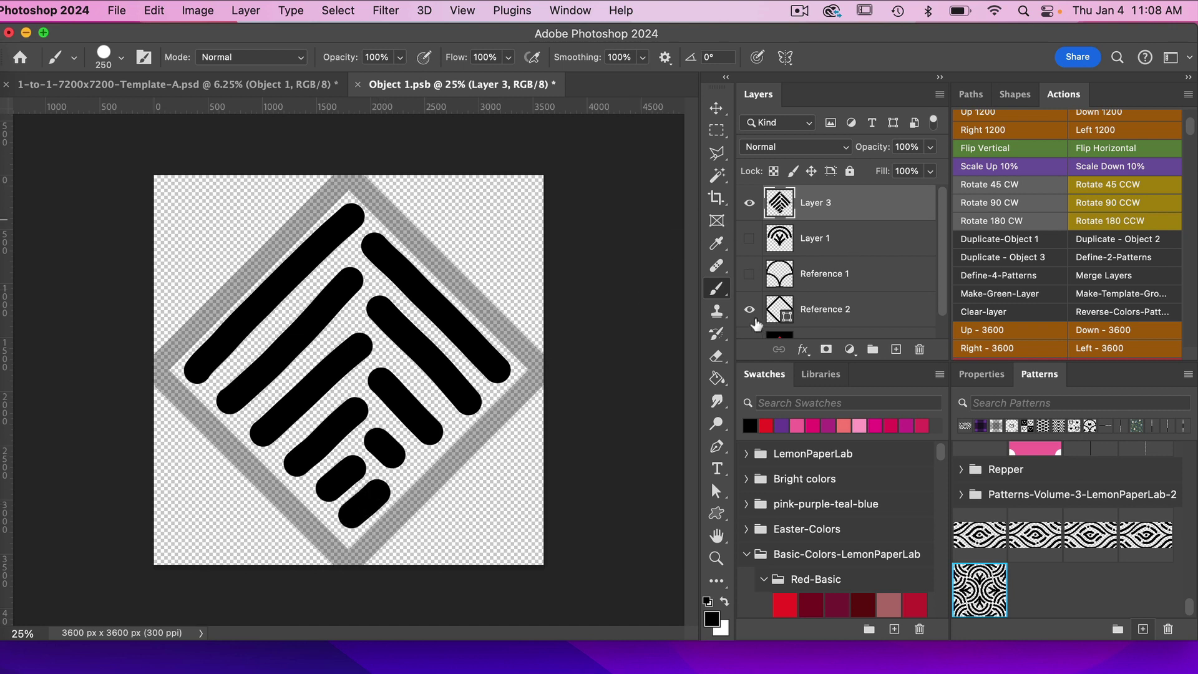
Step: Hide the Reference 2 guide and save Object 1.psb to update the repeating pattern, viewing it in 1-to-1-7200x7200-Template-A.psd
{"action": "left_click", "coordinate": [749, 309]}
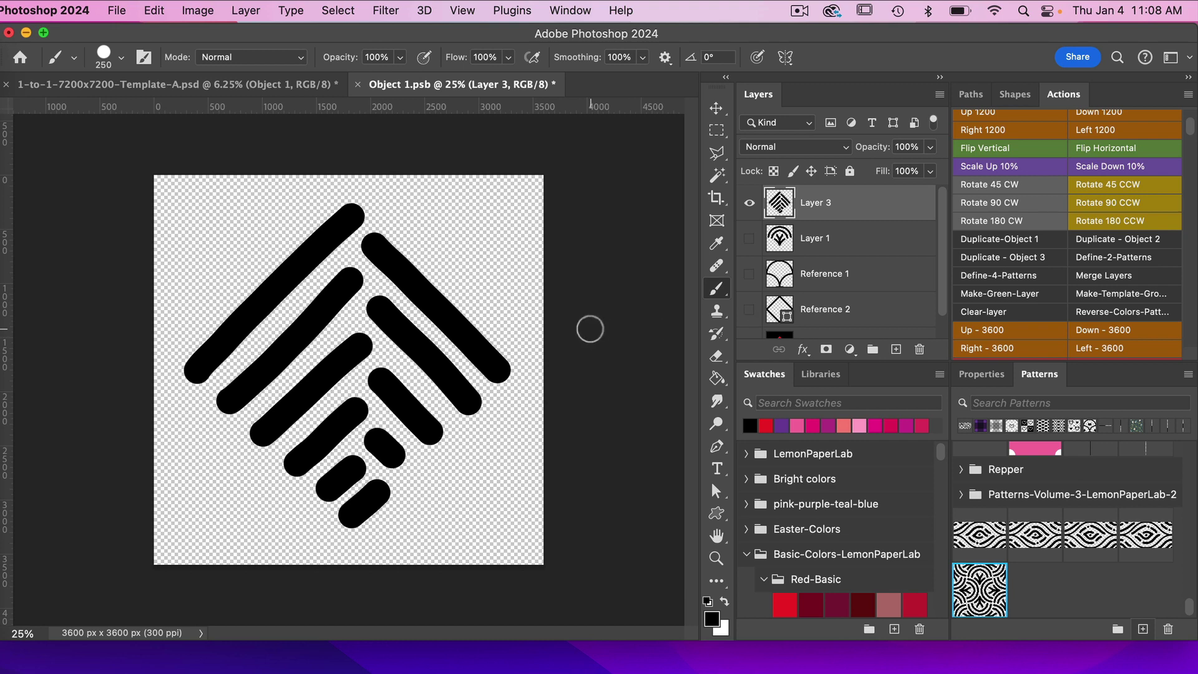
{"action": "key", "text": "super+s"}
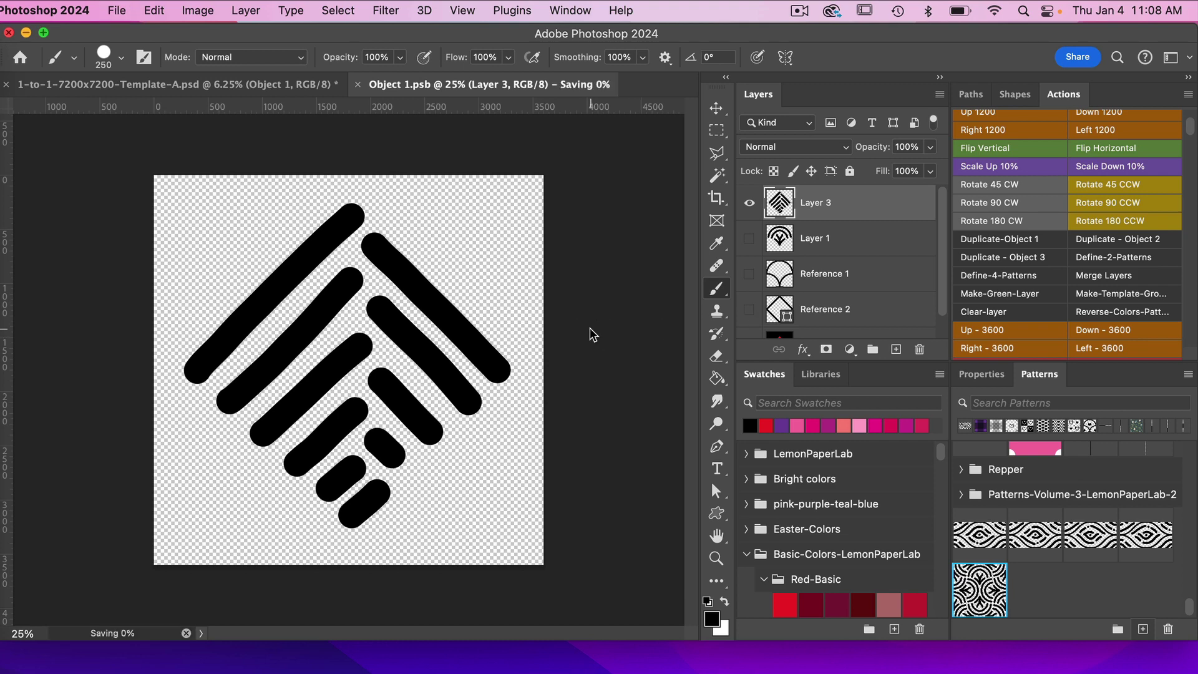
{"action": "left_click", "coordinate": [282, 85]}
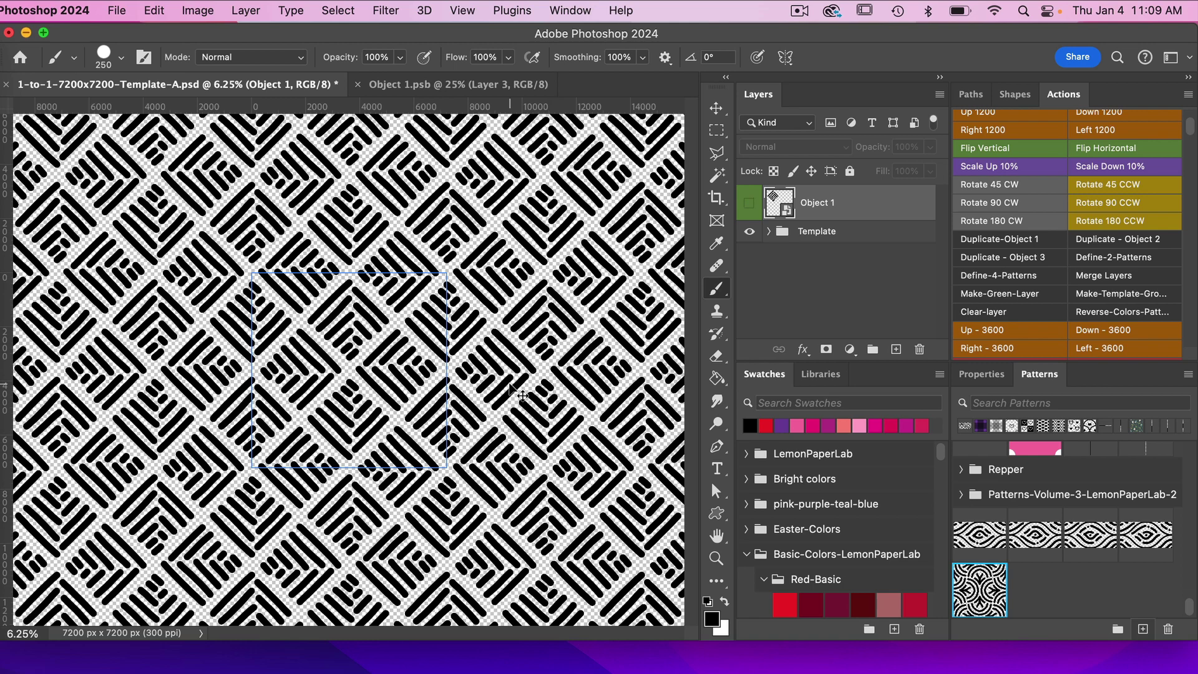
{"action": "key", "text": "super+equal"}
{"action": "key", "text": "super+equal"}
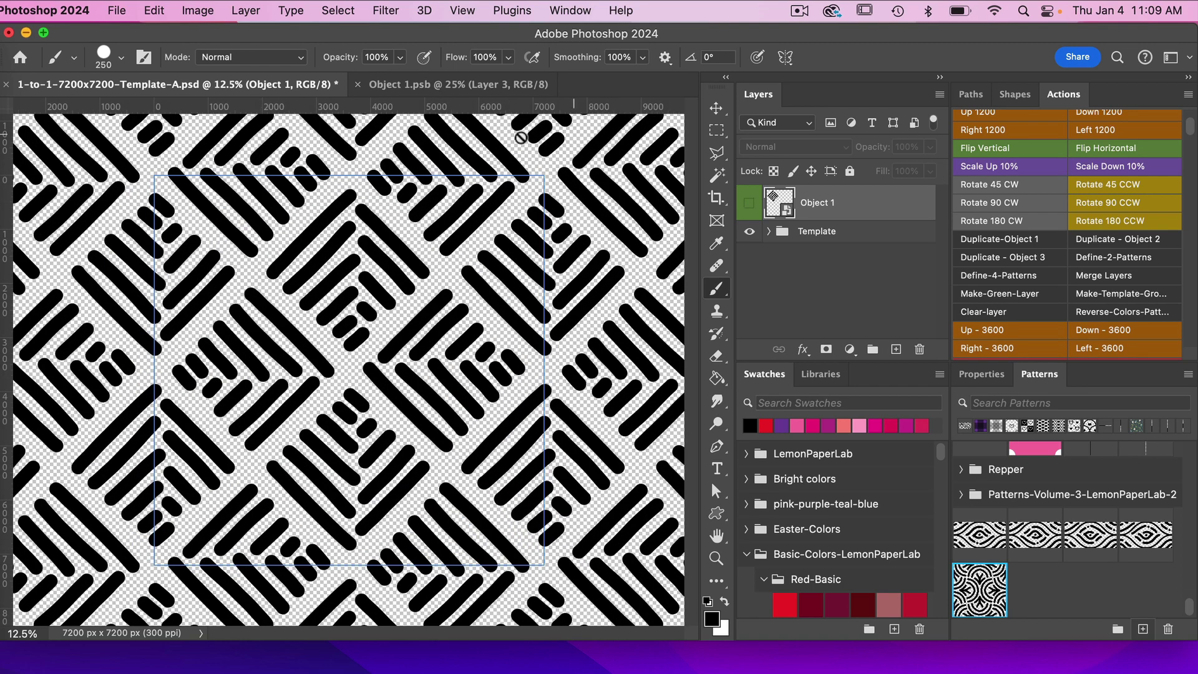